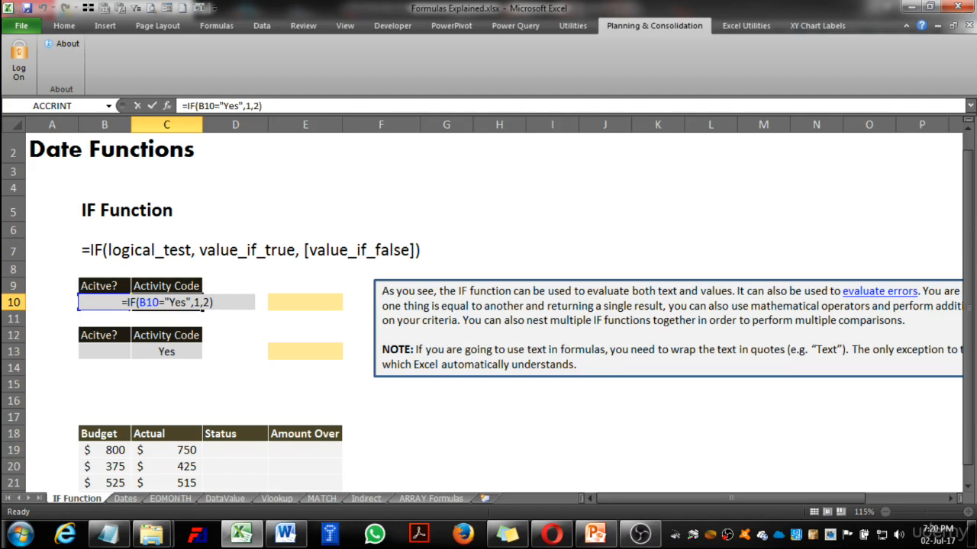
Confirm the IF formula in C10, and enter =IF(C13="Yes",1,2) in B13.
key("ctrl+Return")
key("Down")
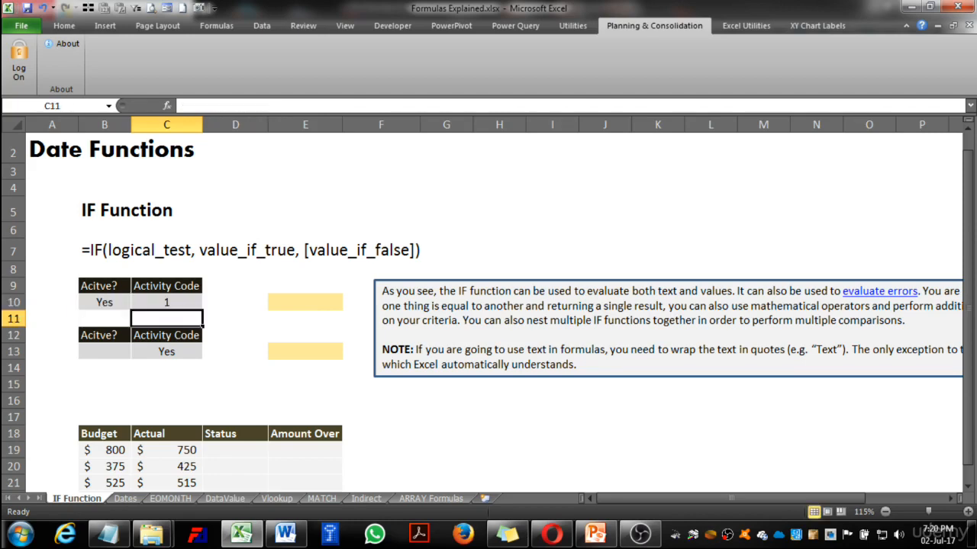
key("Down")
key("Down")
key("Left")
type("=if(")
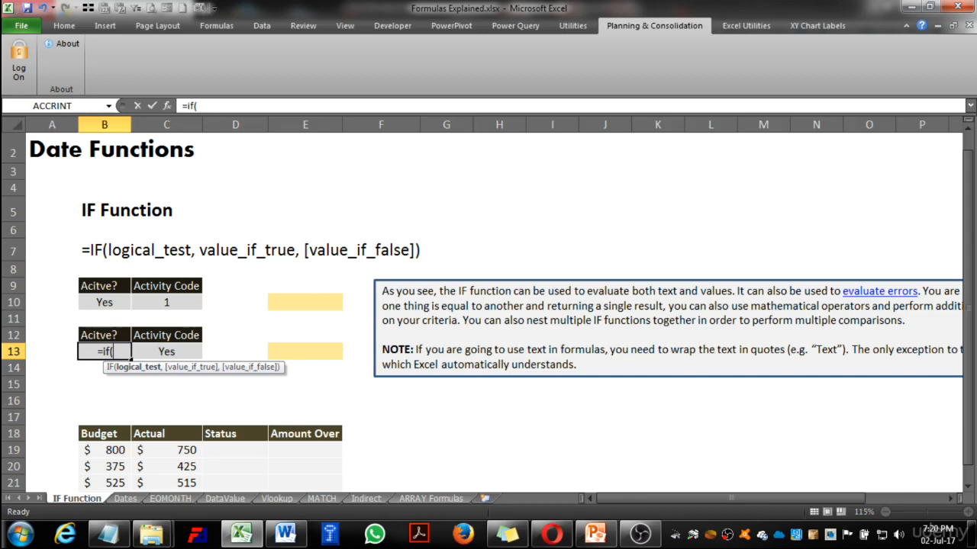
key("Right")
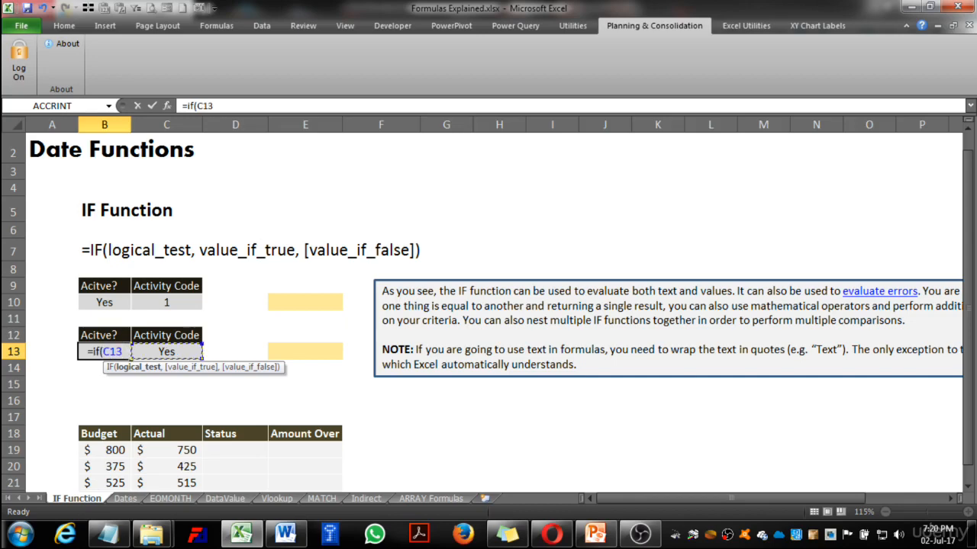
type("=")
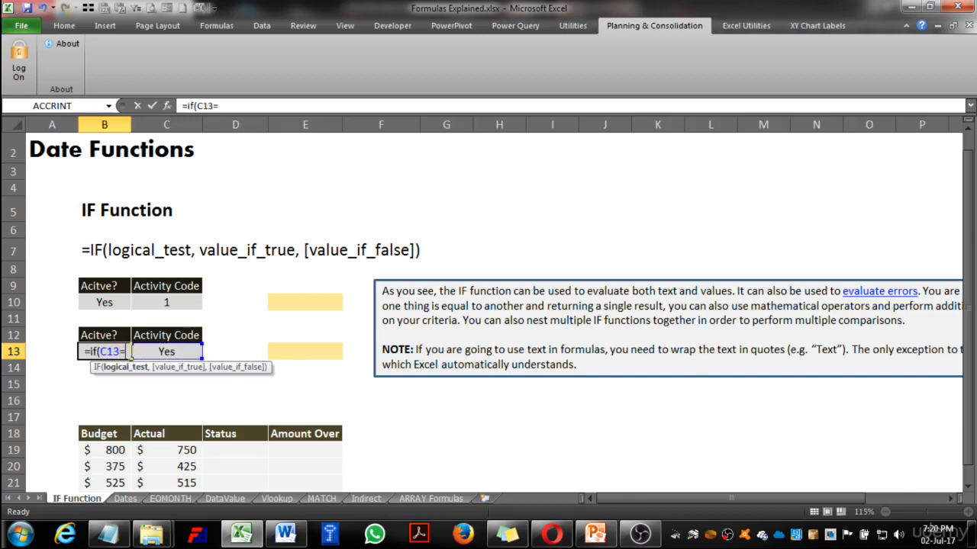
type("\"Yes\",")
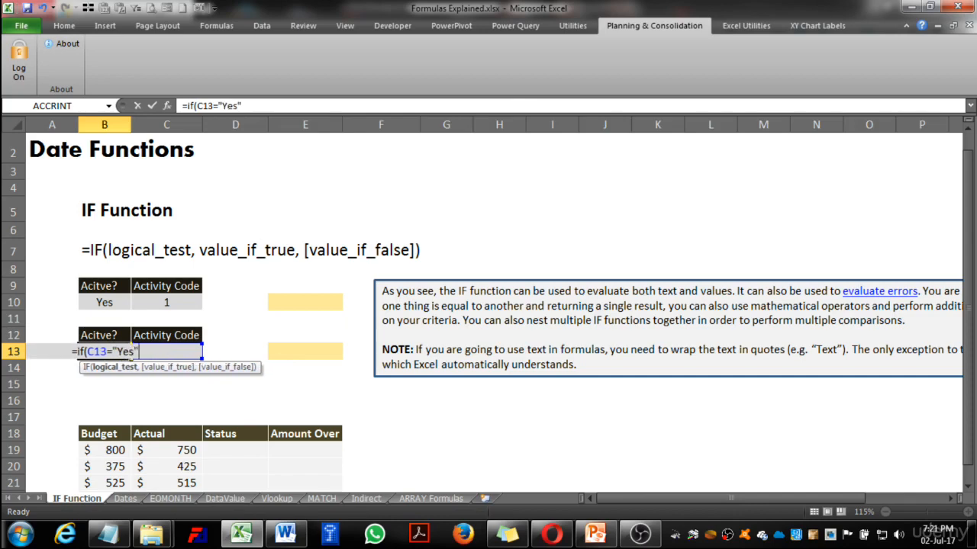
type("1")
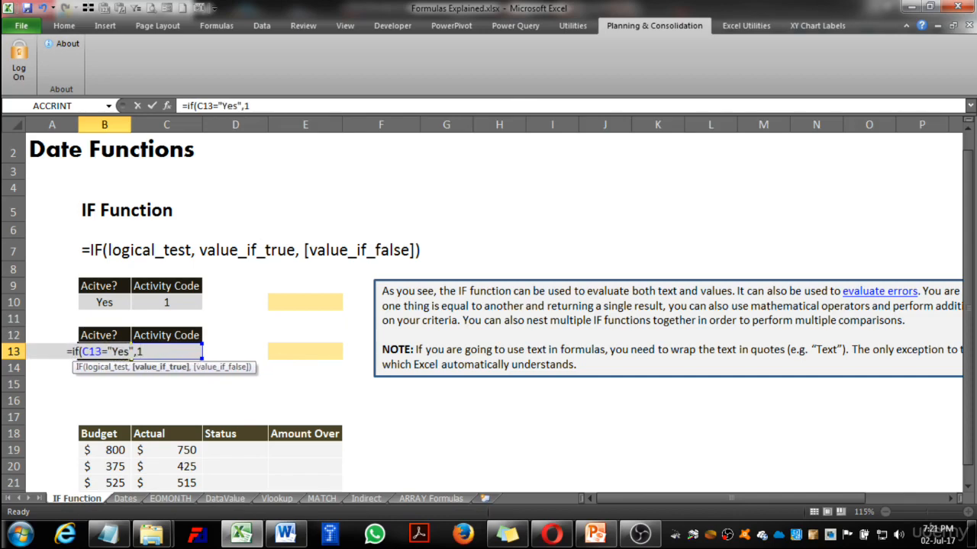
type(",2)")
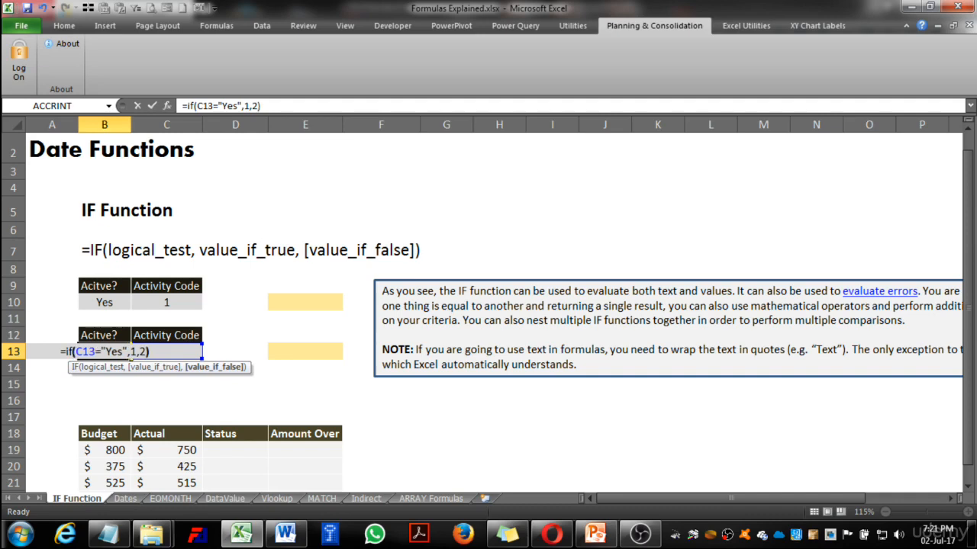
key("Return")
key("Up")
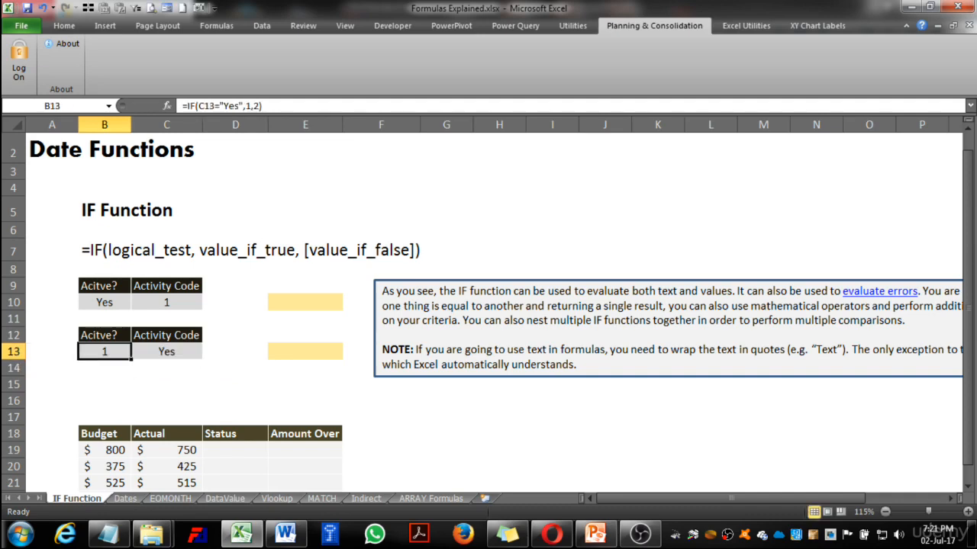
key("Right")
key("Left")
key("Right")
key("Up")
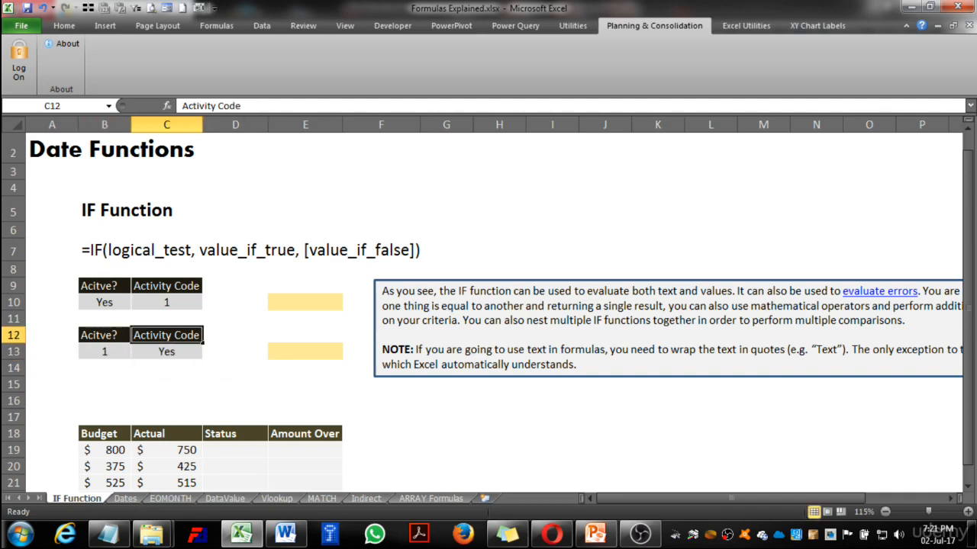
key("Up")
key("Up")
key("Down")
key("Down")
key("Down")
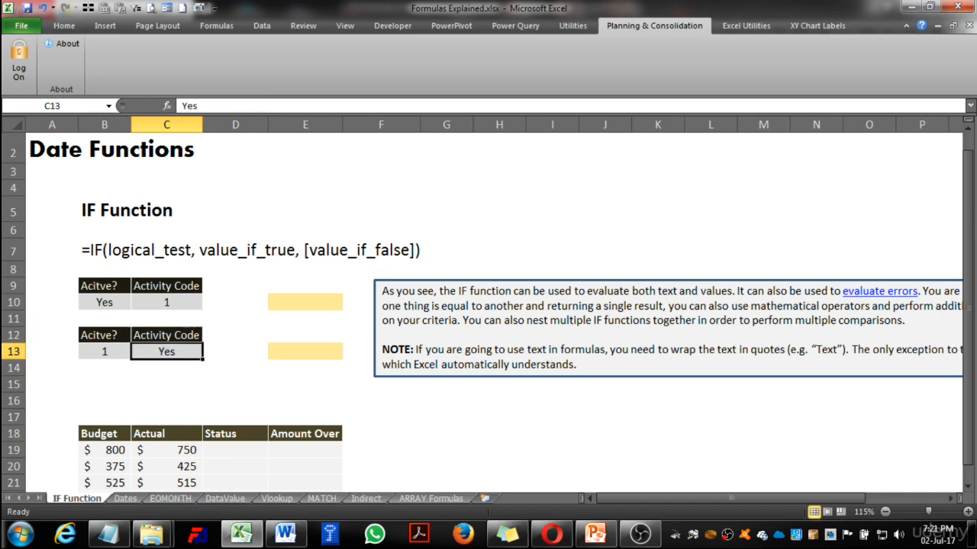
Test the B13 formula by changing C13 to No, and undo that change.
type("No")
key("Return")
key("Up")
key("Left")
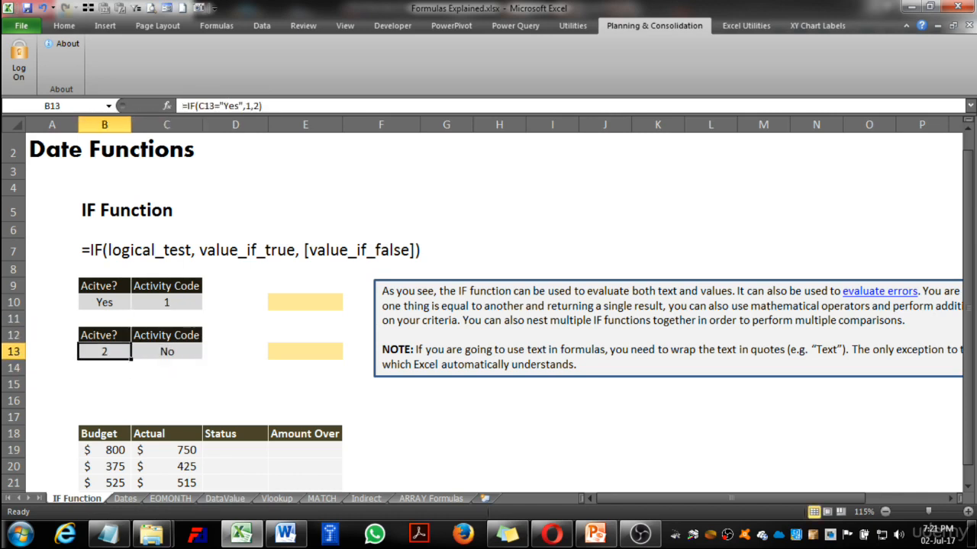
key("Right")
key("ctrl+z")
Start an IF formula in D19 under Status that tests whether C19 is less than B19.
key("Right")
key("Right")
key("Right")
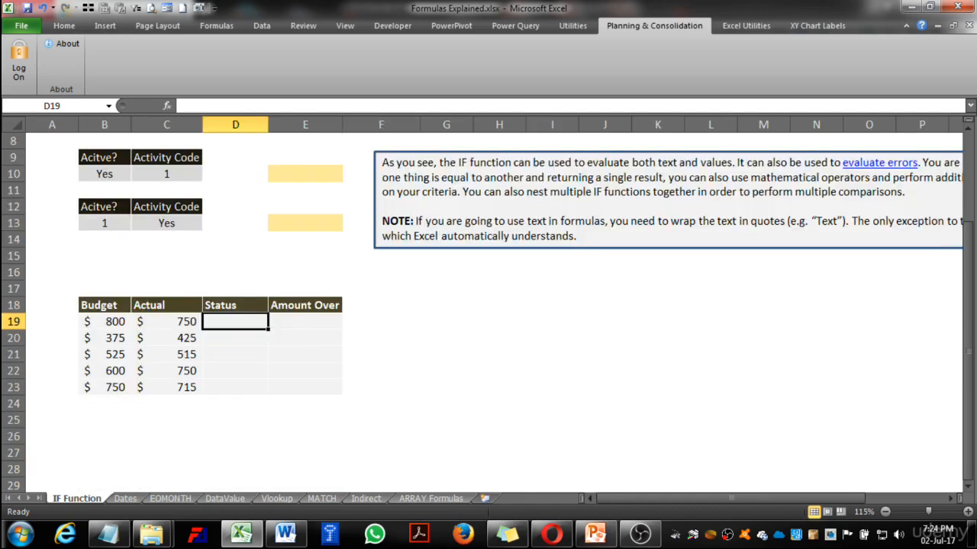
type("=if(")
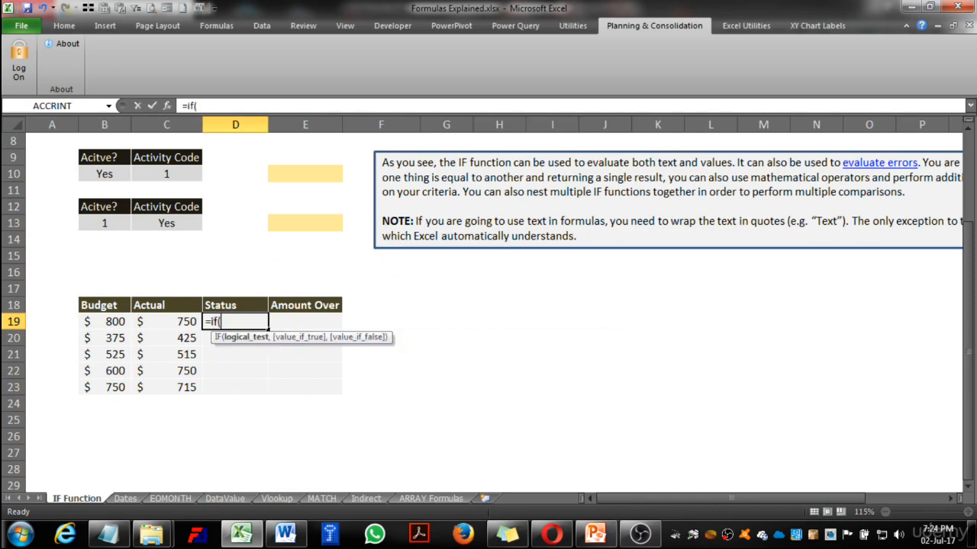
key("Left")
key("Left")
key("Right")
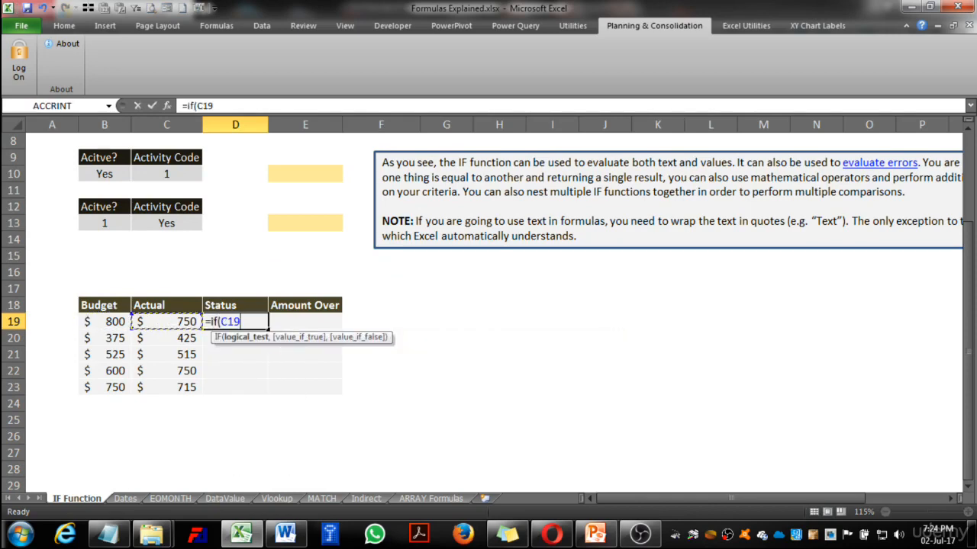
type("<")
key("Left")
key("Left")
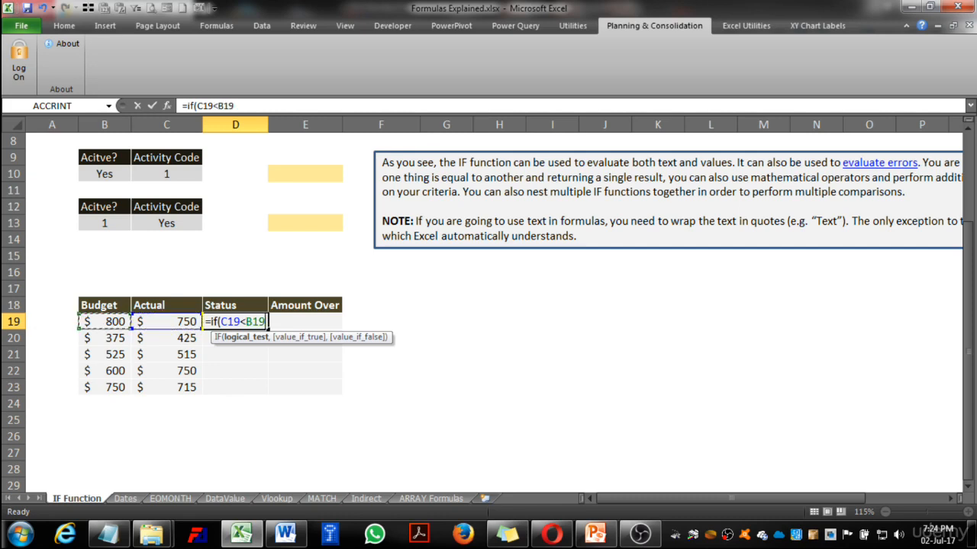
Set "Within Budget" as the value if true in the D19 formula.
type(",\"Wh")
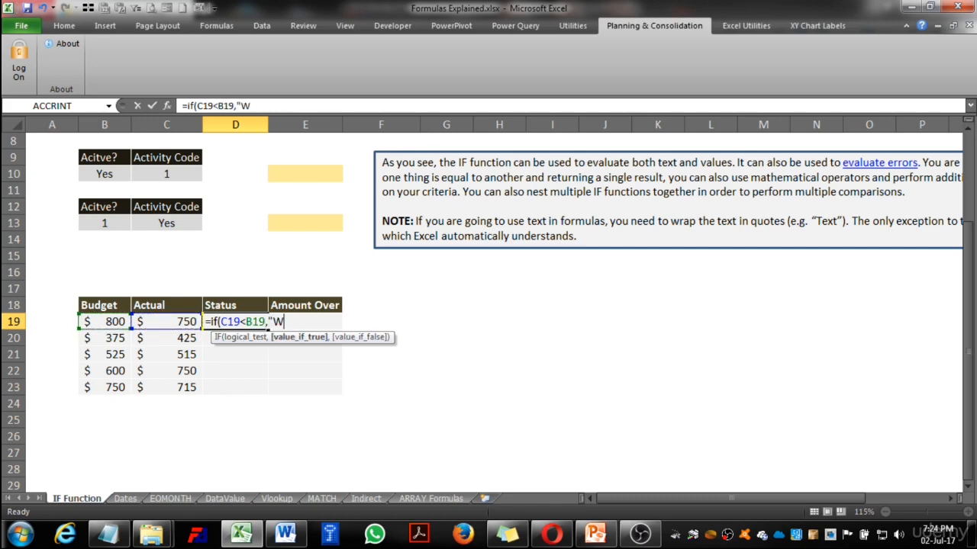
key("BackSpace")
type("ihin")
key("BackSpace")
key("BackSpace")
key("BackSpace")
key("BackSpace")
type("thinbu")
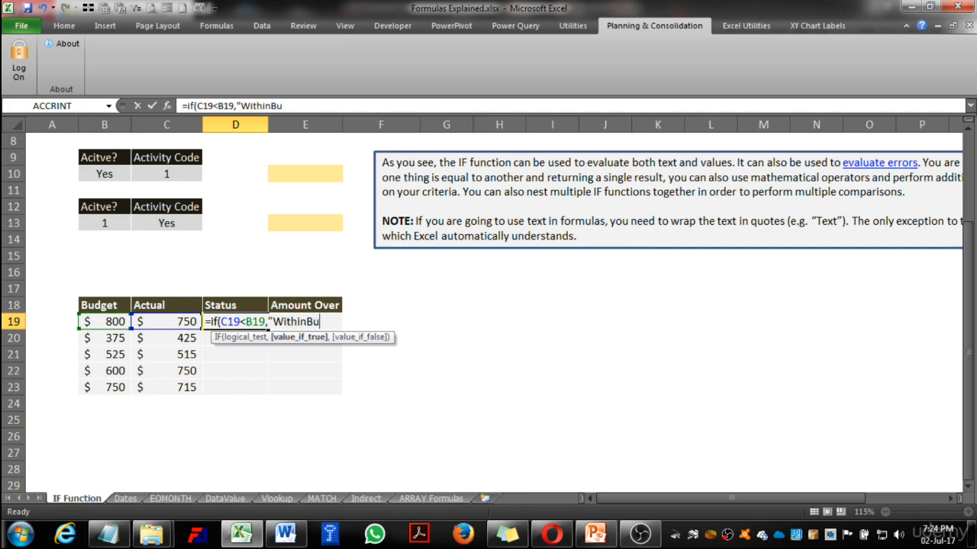
key("BackSpace")
key("BackSpace")
type("Budget")
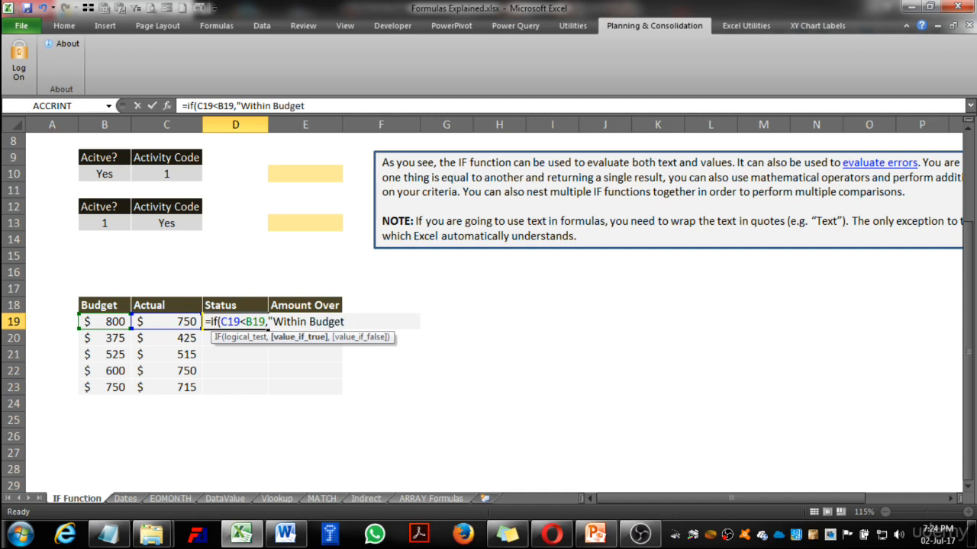
type("\",\"Over")
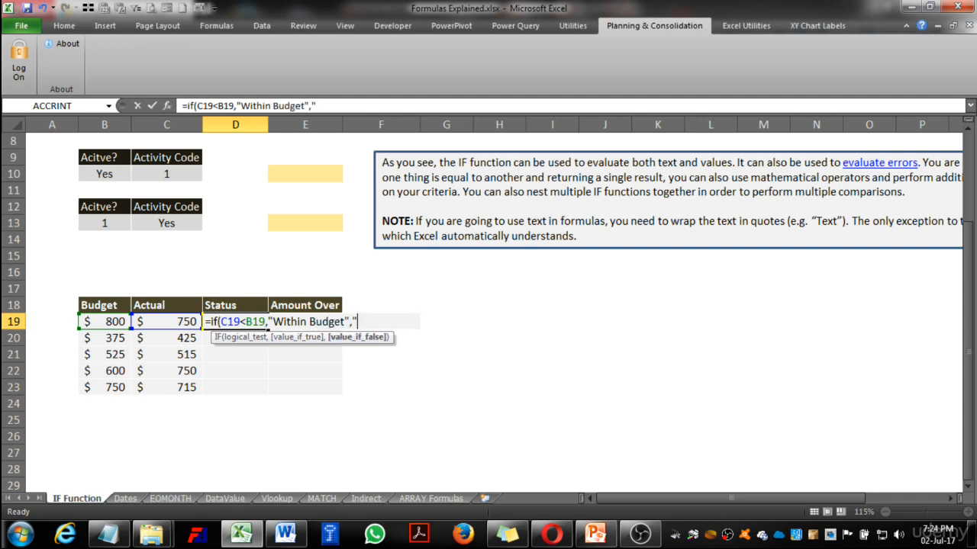
type(" Budget\")")
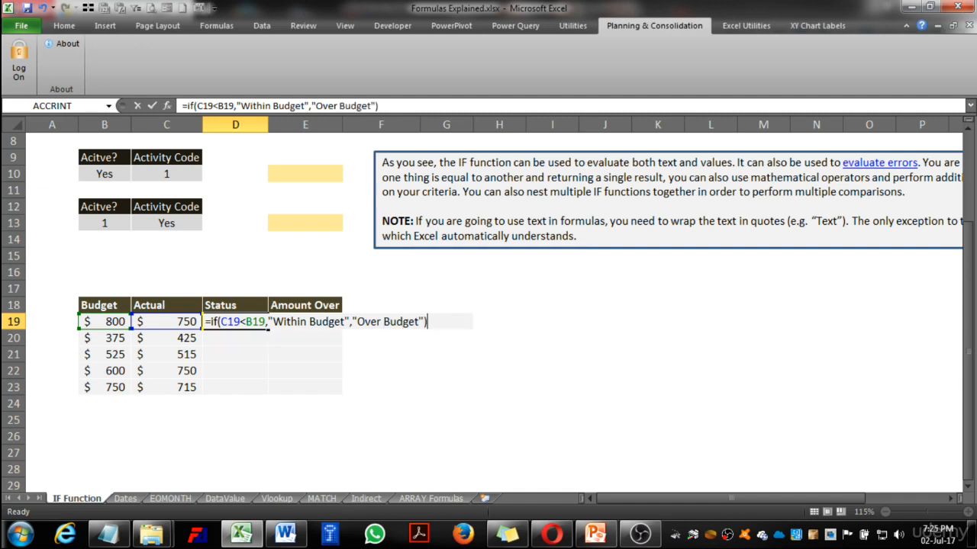
Set "Over Budget" as the value if false in the D19 formula, and complete the formula.
key("Return")
Autofit the width of column D to the status text.
left_click(268, 322)
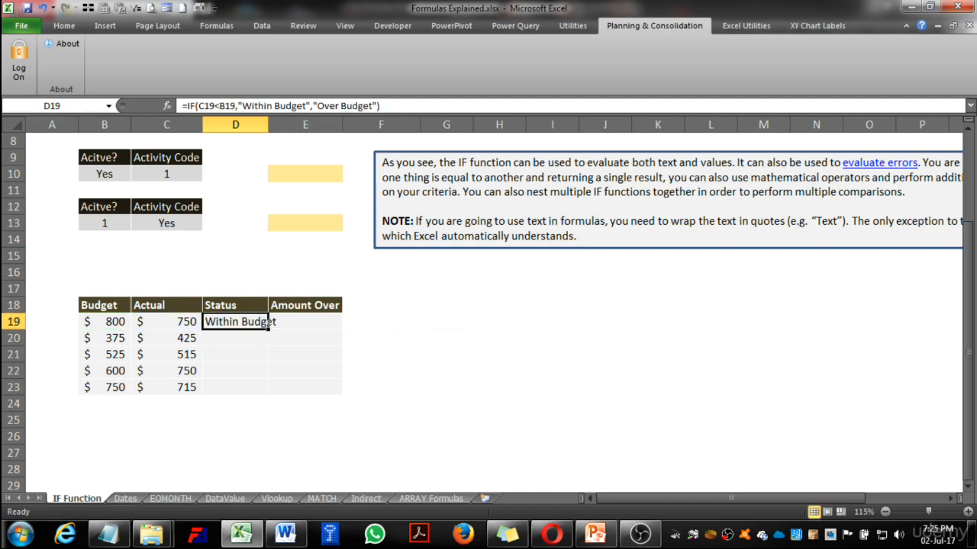
double_click(268, 124)
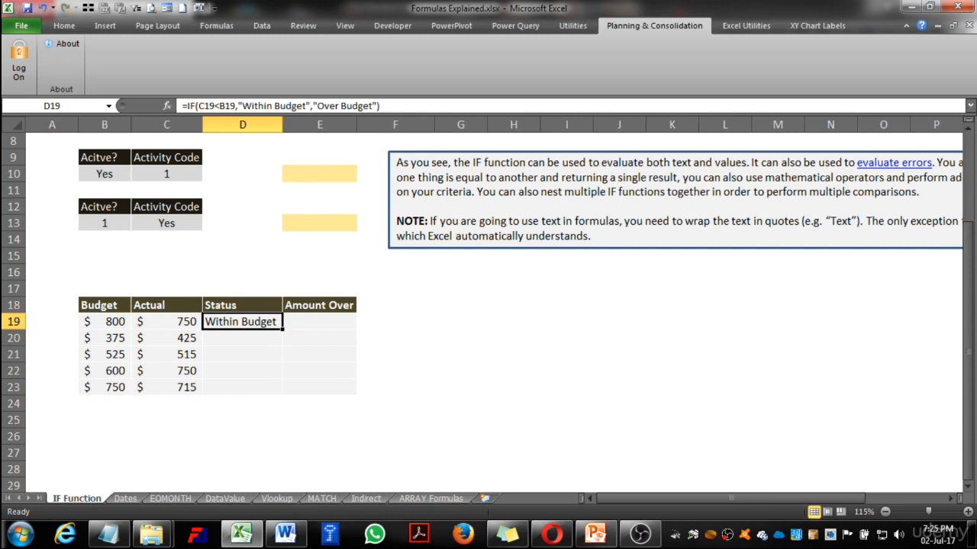
left_click(243, 338)
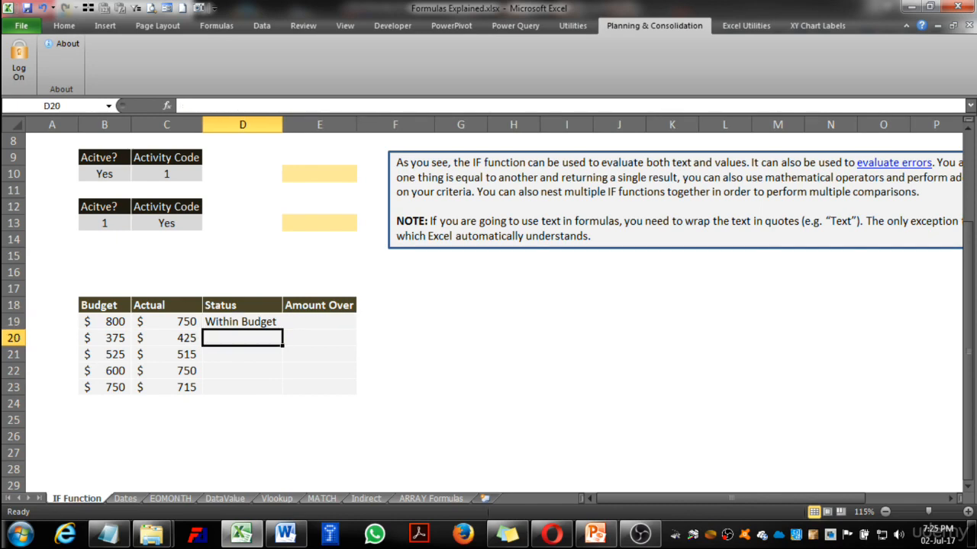
Copy the D19 formula and paste only the formula into D20:D23.
left_click(243, 322)
key("ctrl+c")
key("Down")
key("shift+Down")
key("shift+Down")
key("shift+Down")
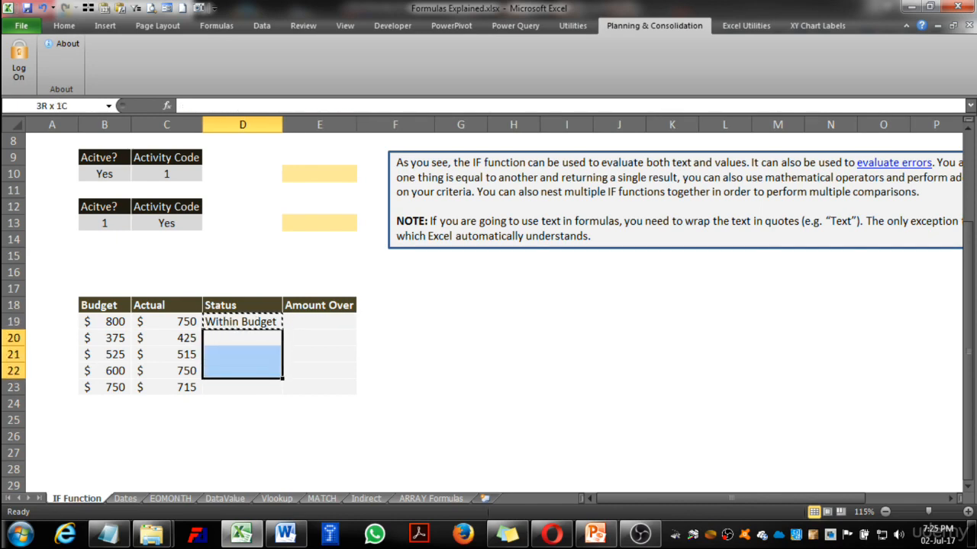
key("alt+e")
key("s")
key("f")
key("Return")
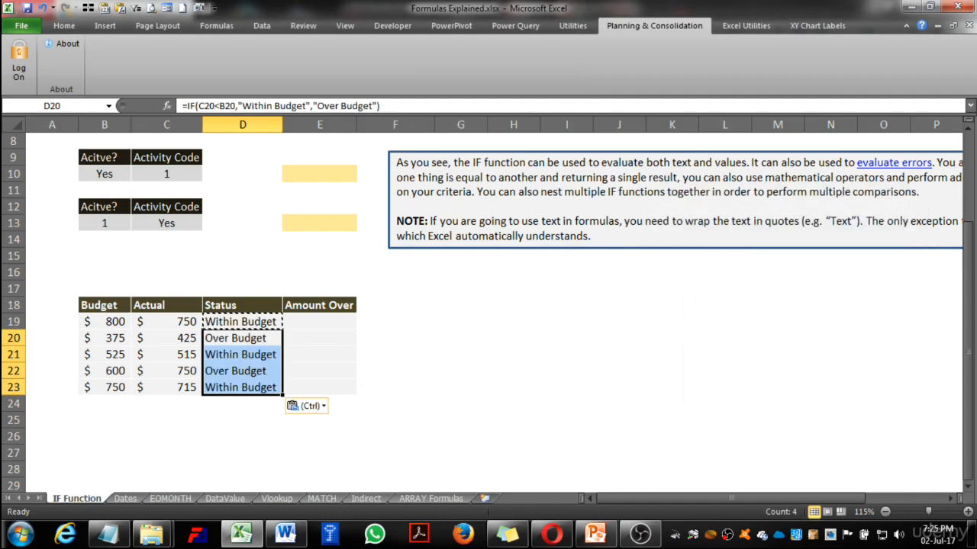
key("Down")
key("Escape")
Check the D20 formula, and compare budget, actual and status for rows 20 to 22.
key("Up")
key("F2")
key("Escape")
key("Left")
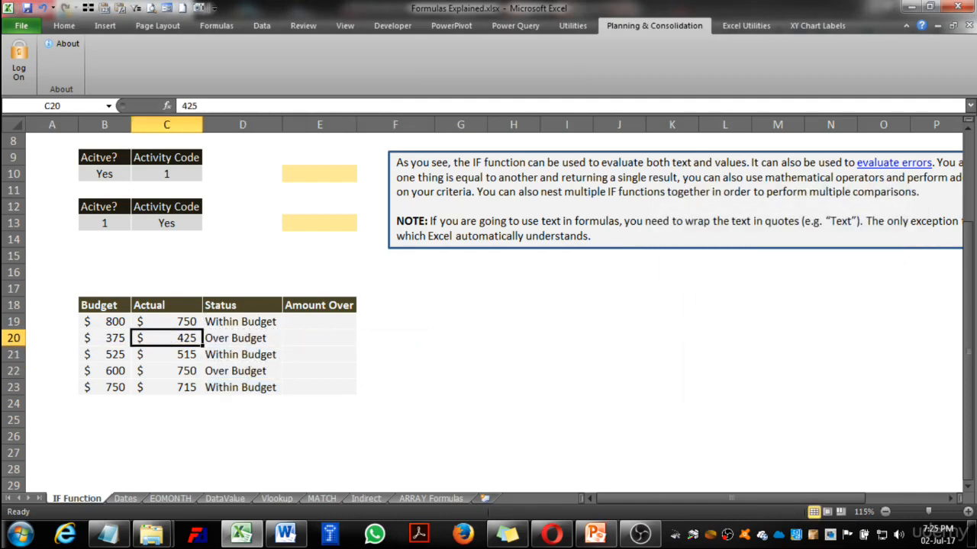
key("Right")
key("Left")
key("Left")
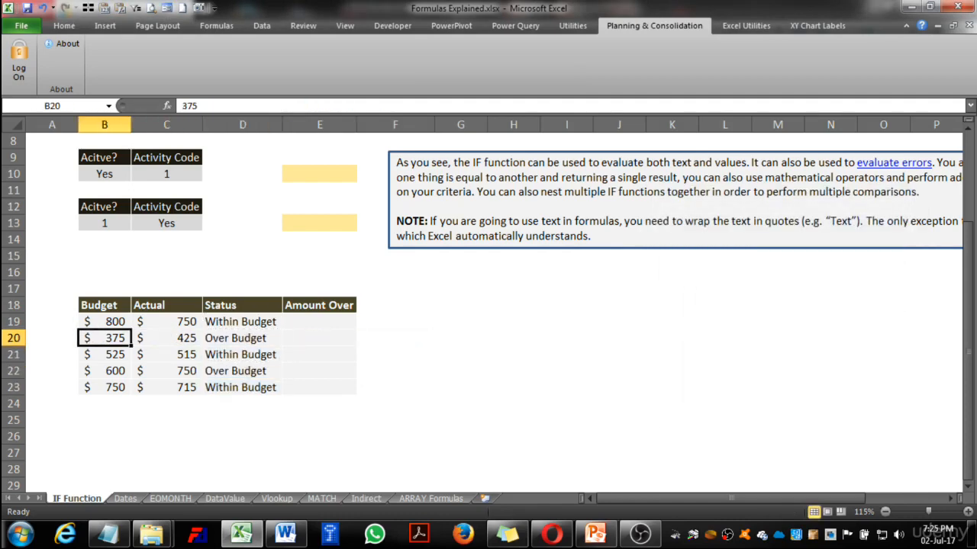
key("Right")
key("Right")
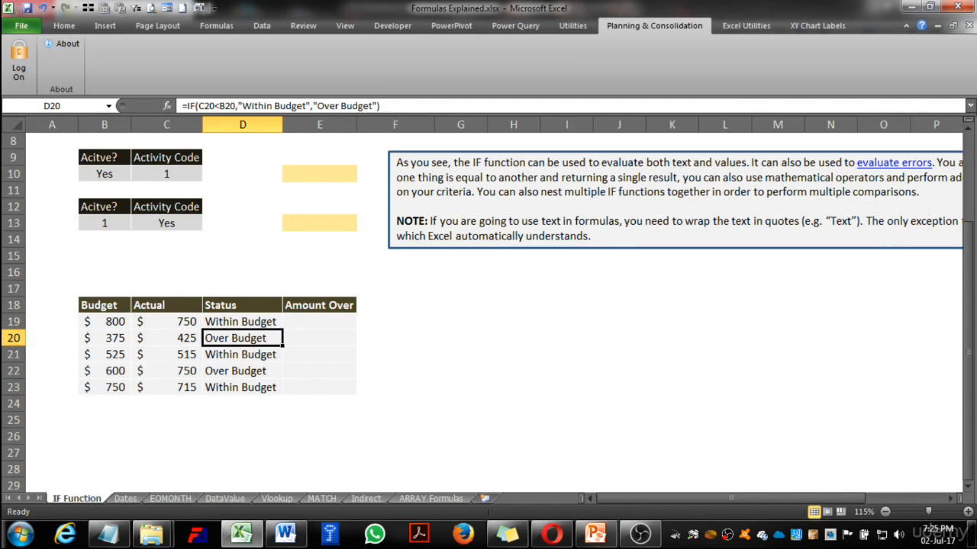
key("Down")
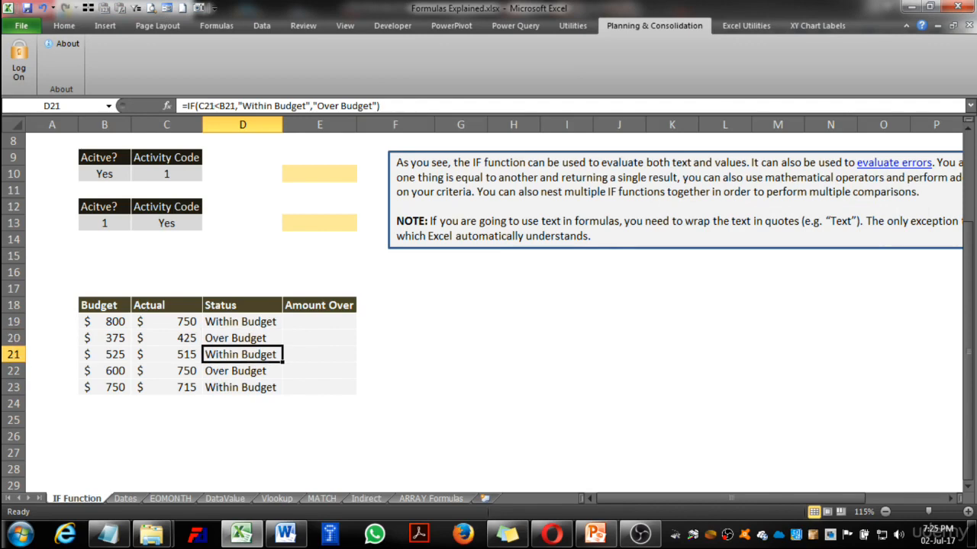
key("Left")
key("Left")
key("Right")
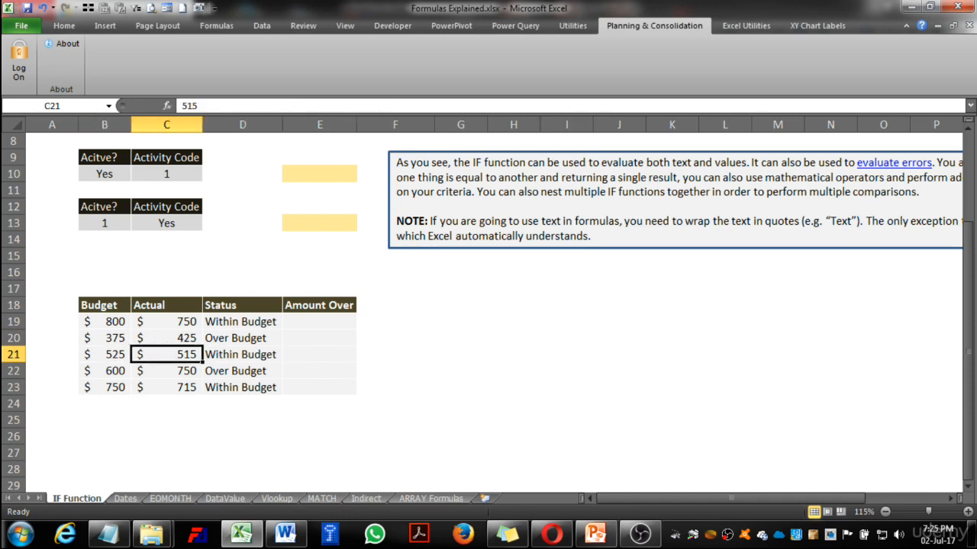
key("Right")
key("Down")
key("Down")
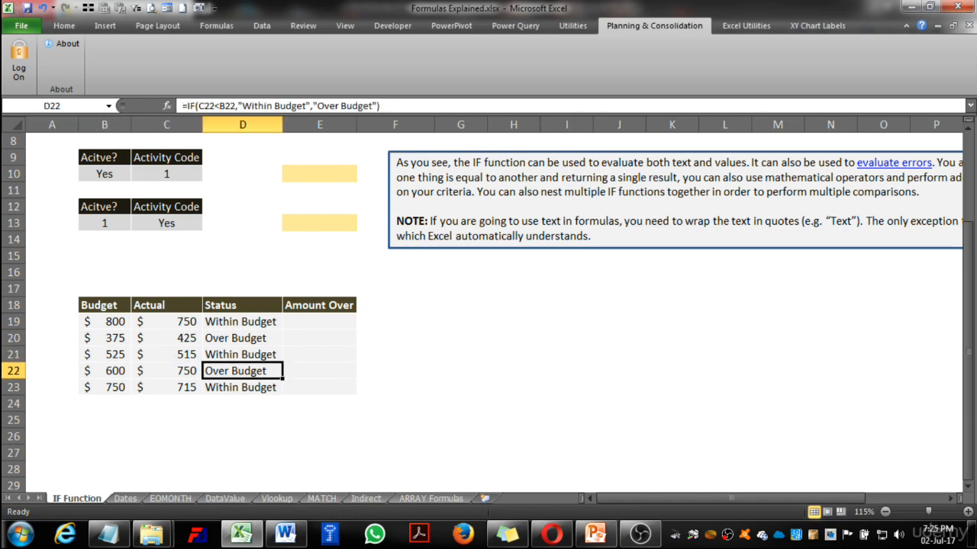
Start an IF formula in E19 that tests whether the actual exceeds the budget, C19>B19.
key("Up")
key("Up")
key("Up")
key("Up")
key("Right")
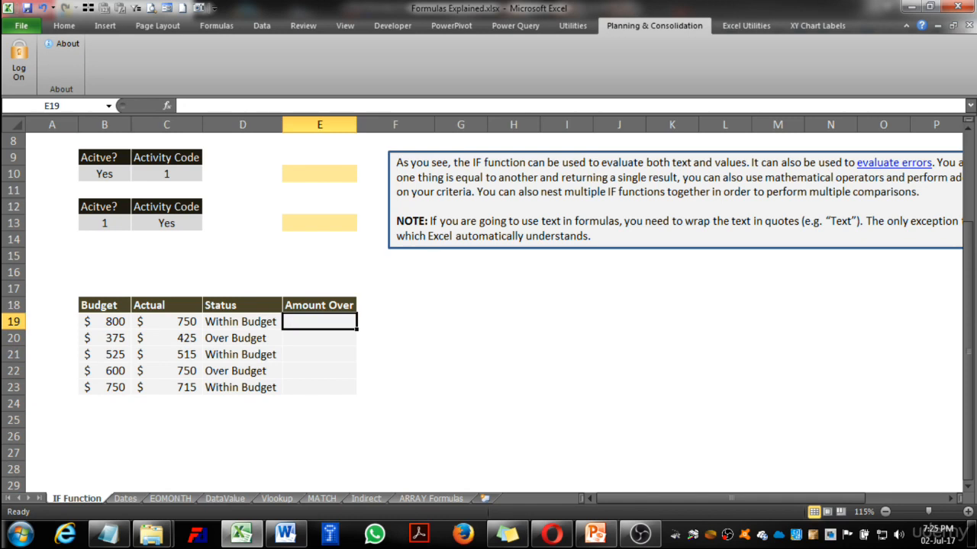
type("=if(")
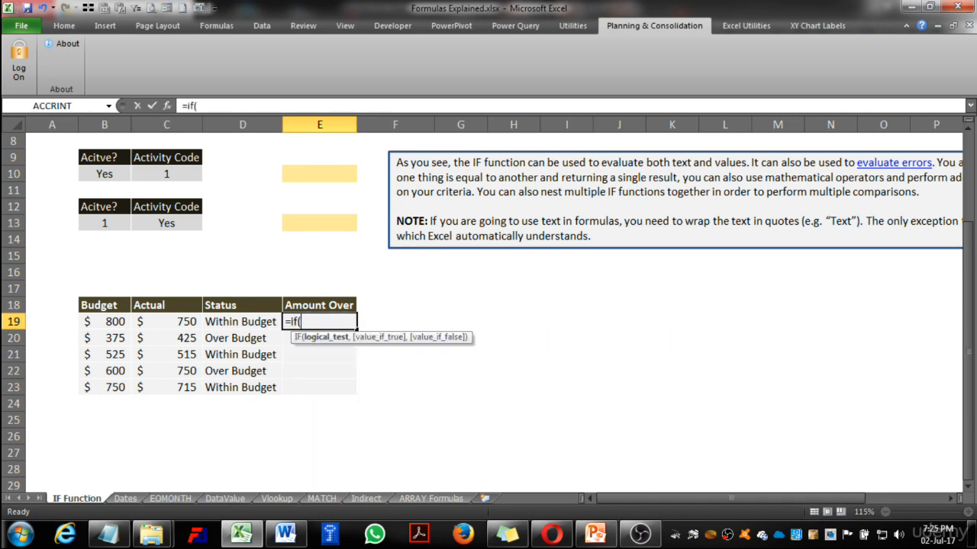
key("Left")
key("Left")
key("Left")
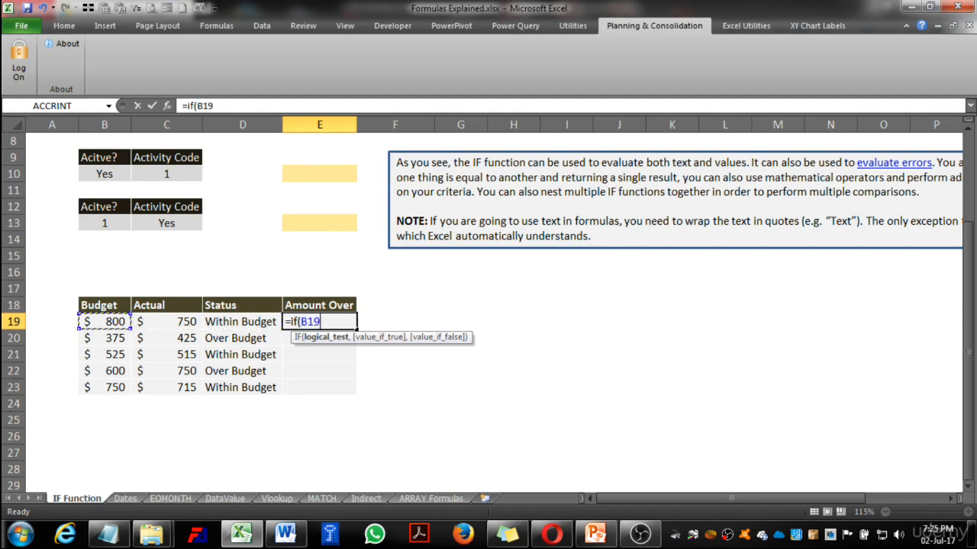
key("Right")
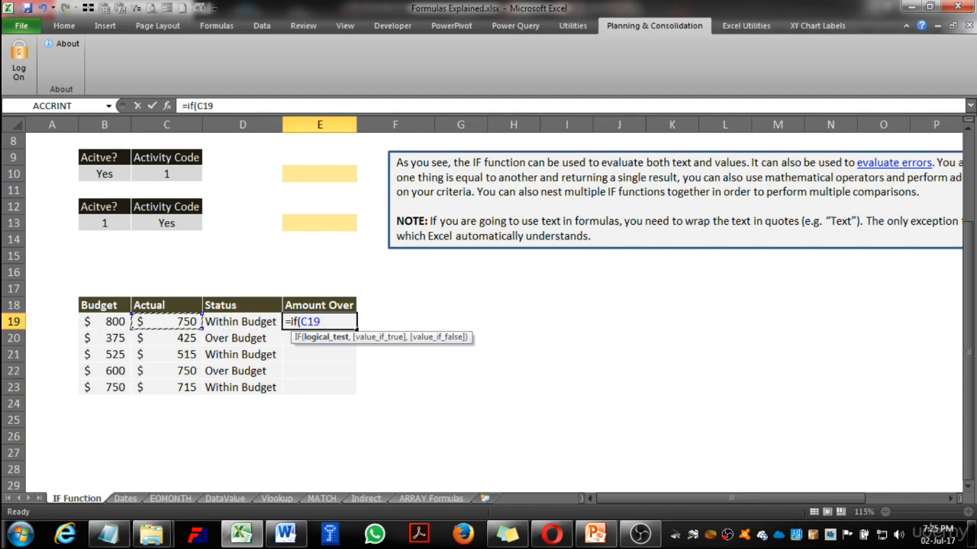
type(">")
key("Left")
key("Left")
key("Left")
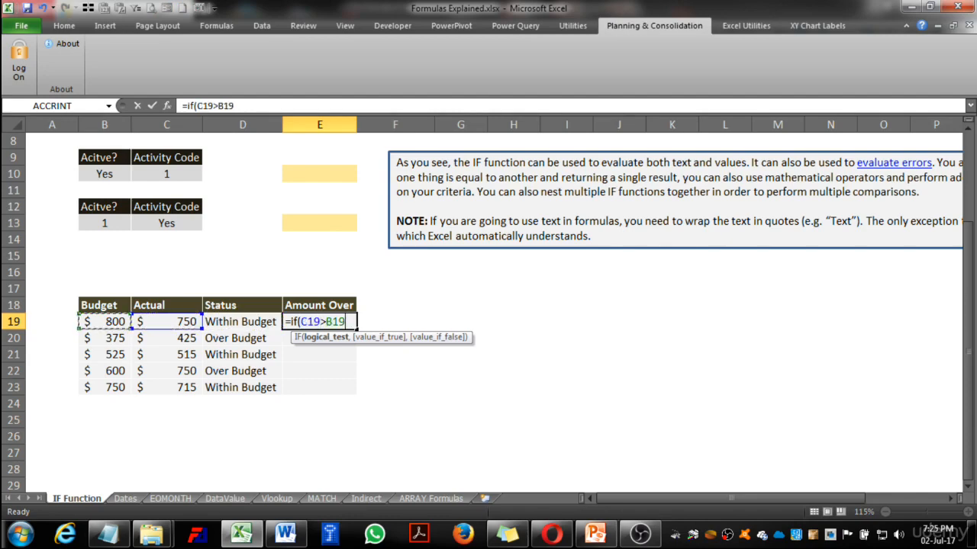
Set (C19-B19) as the value if true in the E19 formula.
type(",(")
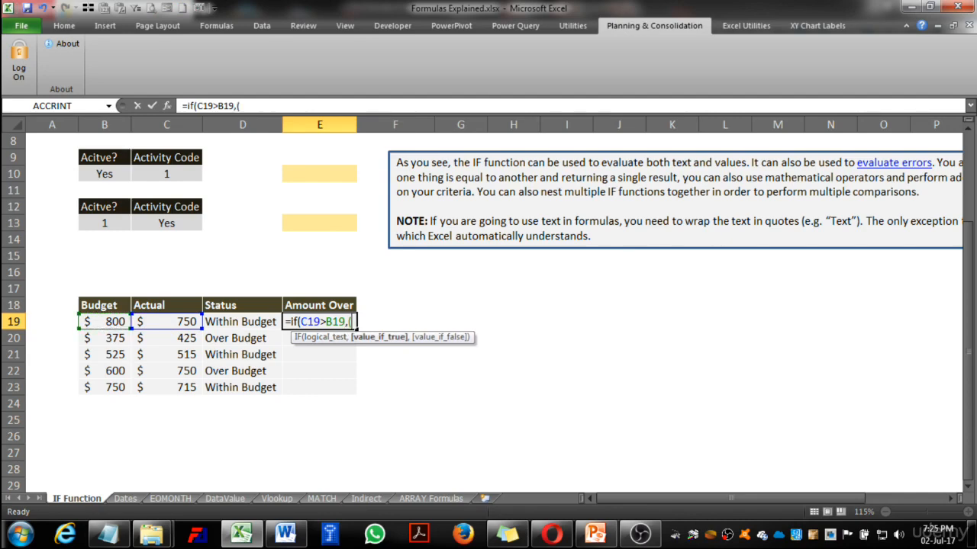
key("Left")
key("Left")
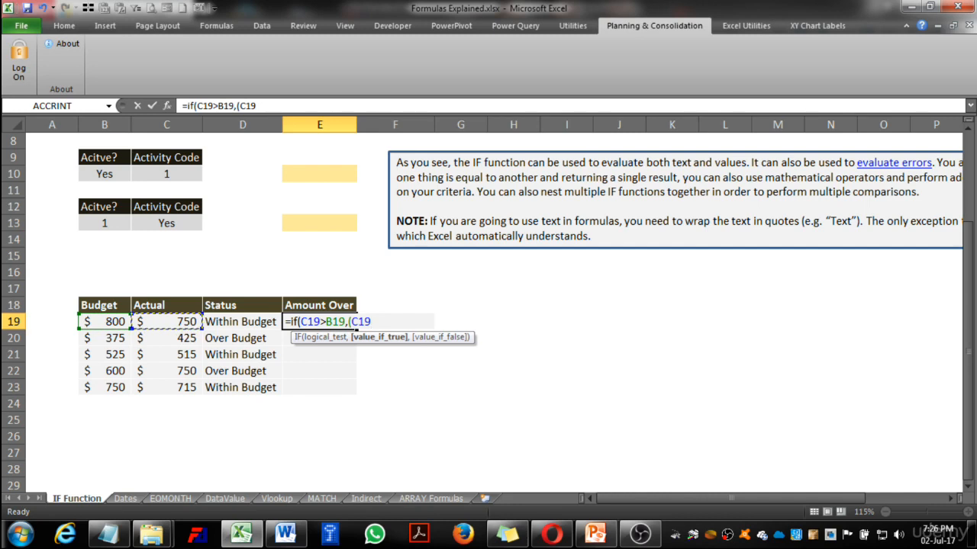
type("-")
key("Left")
key("Left")
key("Left")
type("),0")
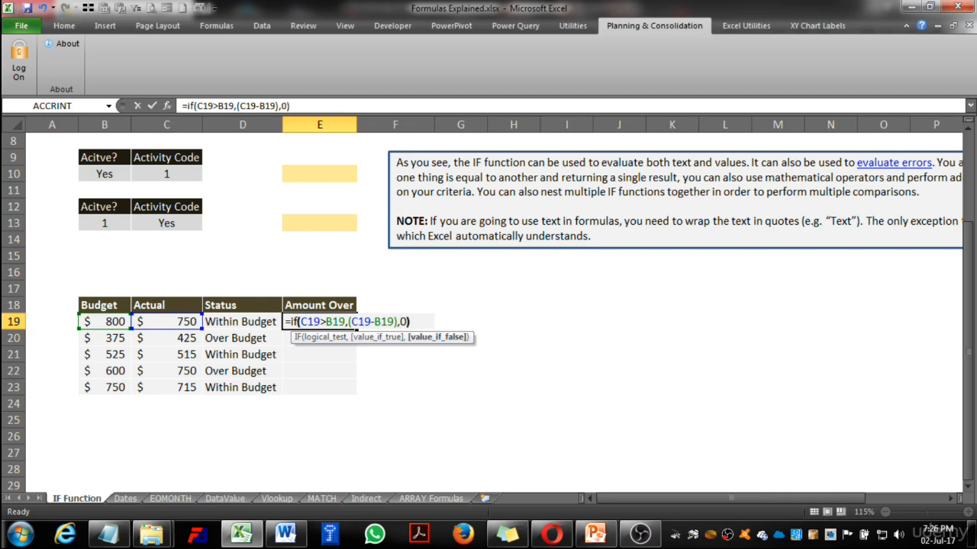
type(")")
Set 0 as the value if false in the E19 formula, and complete the formula.
key("Return")
key("Up")
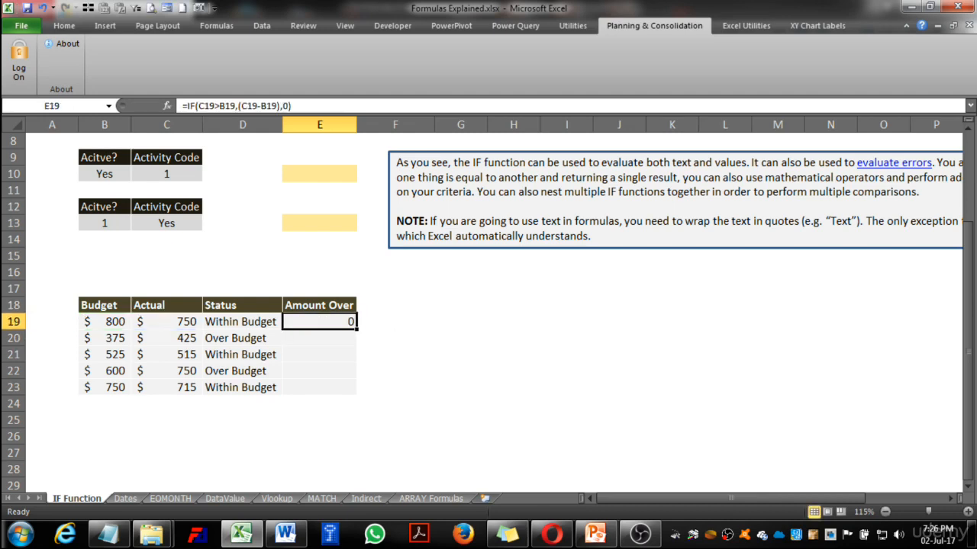
Copy the E19 formula into E20:E23 to fill the Amount Over column.
key("ctrl+c")
left_click_drag(319, 338, 319, 386)
key("ctrl+v")
key("Down")
key("Up")
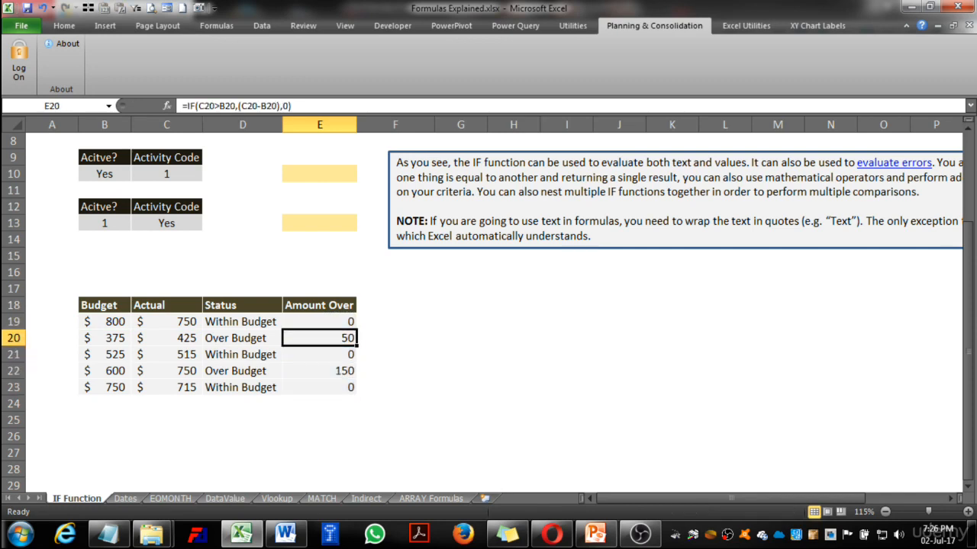
Compare the budget, actual and amount over in row 20, and look through the remaining Amount Over cells.
key("Left")
key("Left")
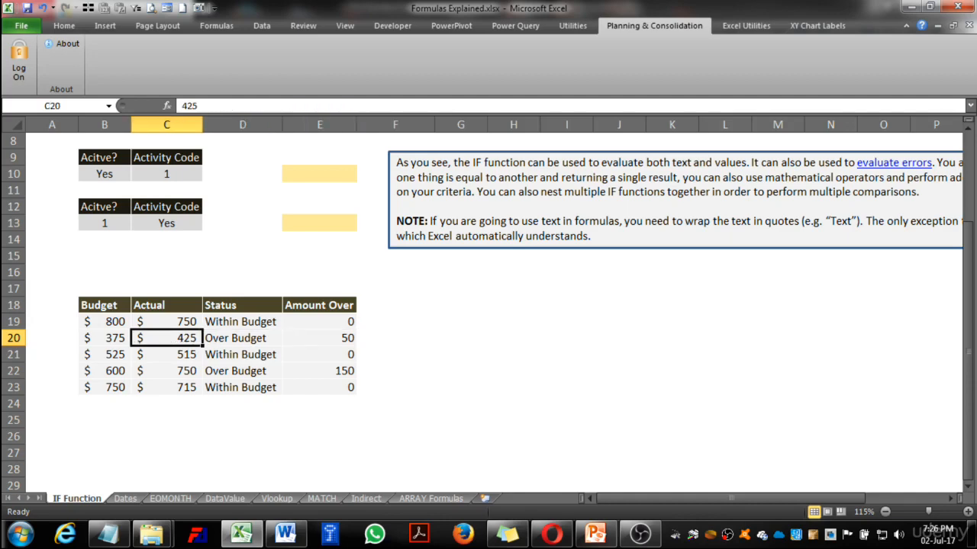
key("Left")
key("Right")
key("Right")
key("Right")
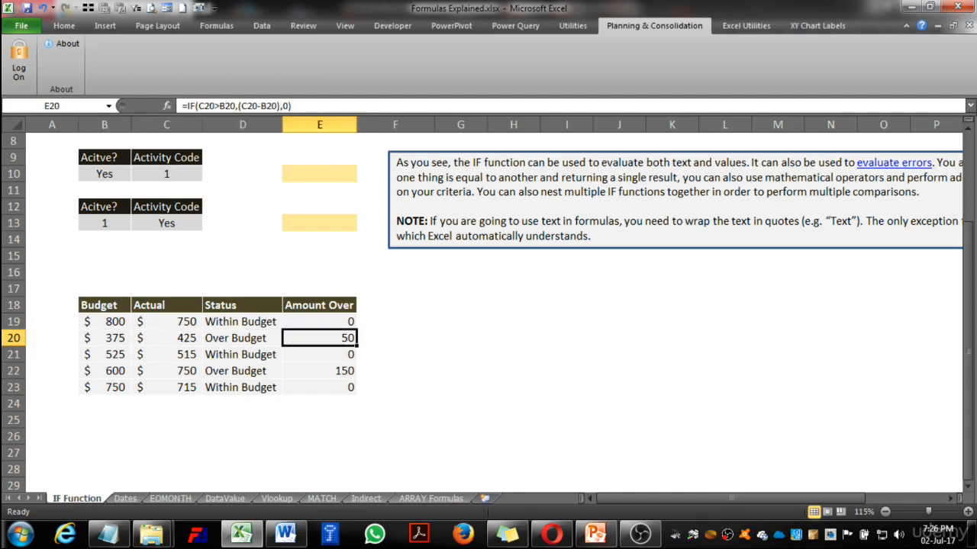
key("Left")
key("Left")
key("Left")
key("Right")
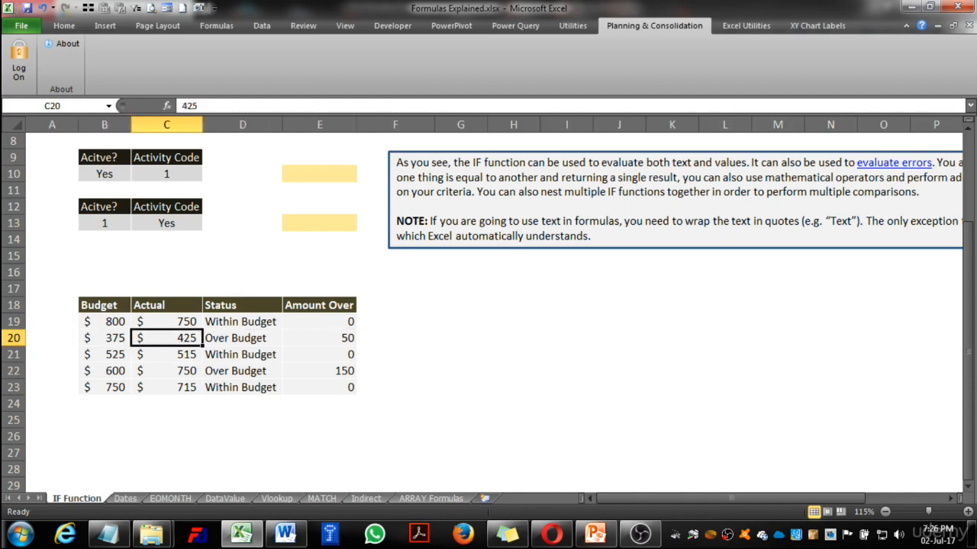
key("Left")
key("Right")
key("Right")
key("Right")
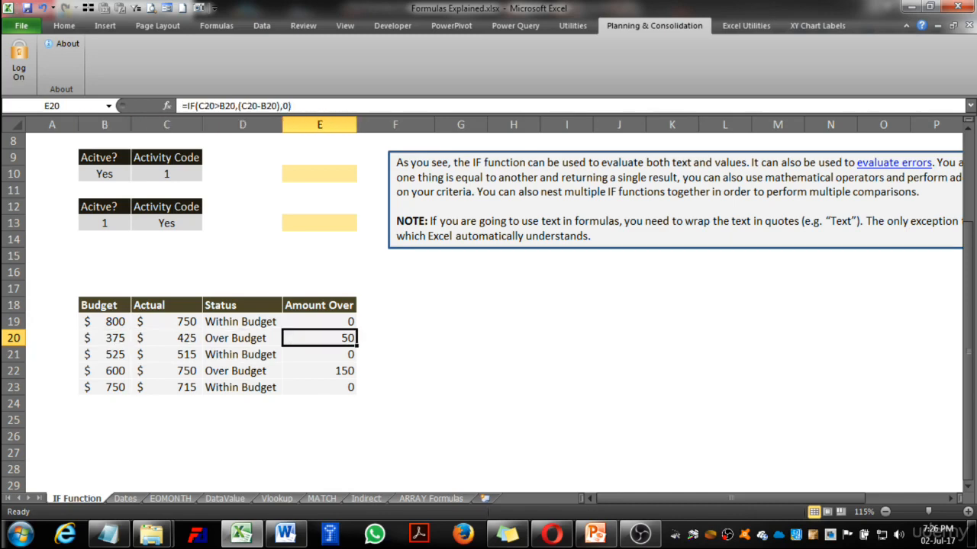
key("Down")
key("Down")
key("Down")
key("Down")
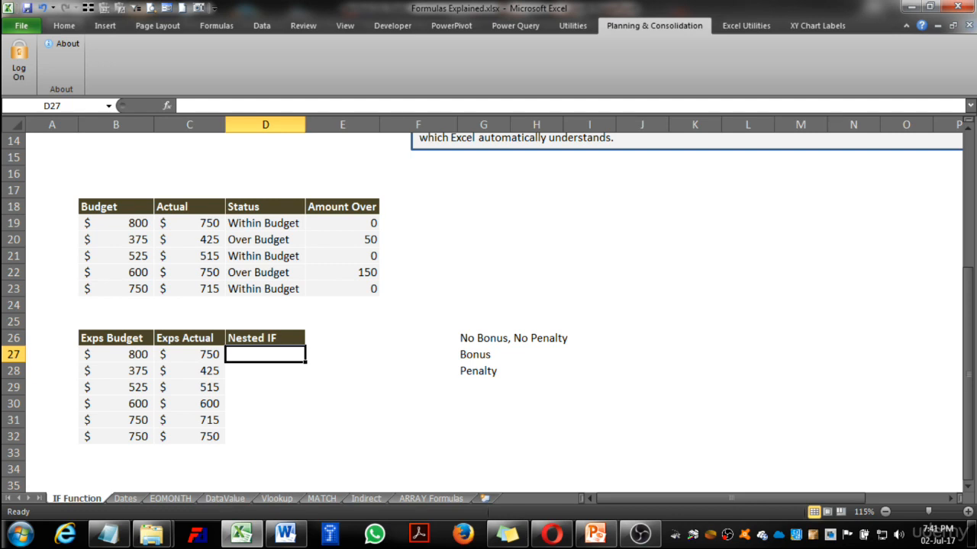
Start an IF formula in D27 that tests C27=B27, with $G$26 as the value if true.
type("=if(")
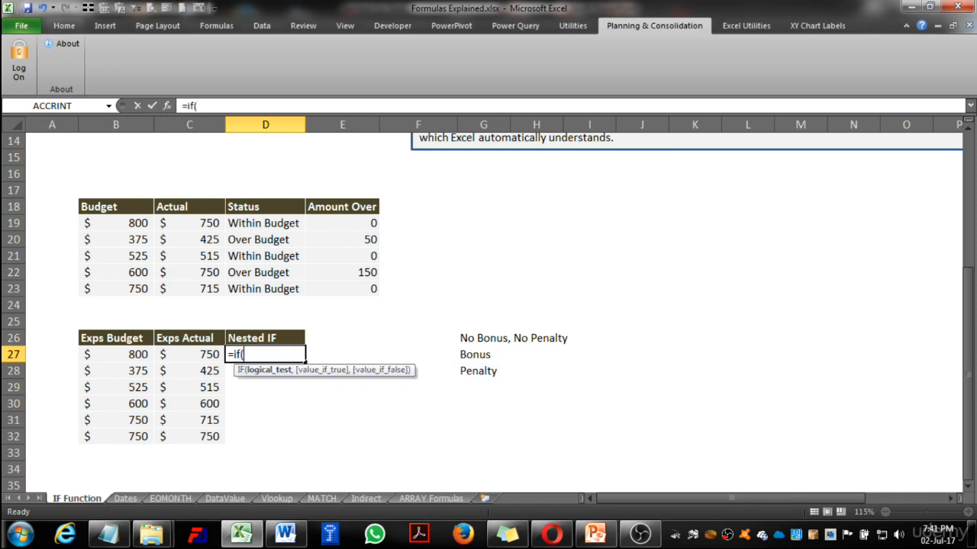
key("Left")
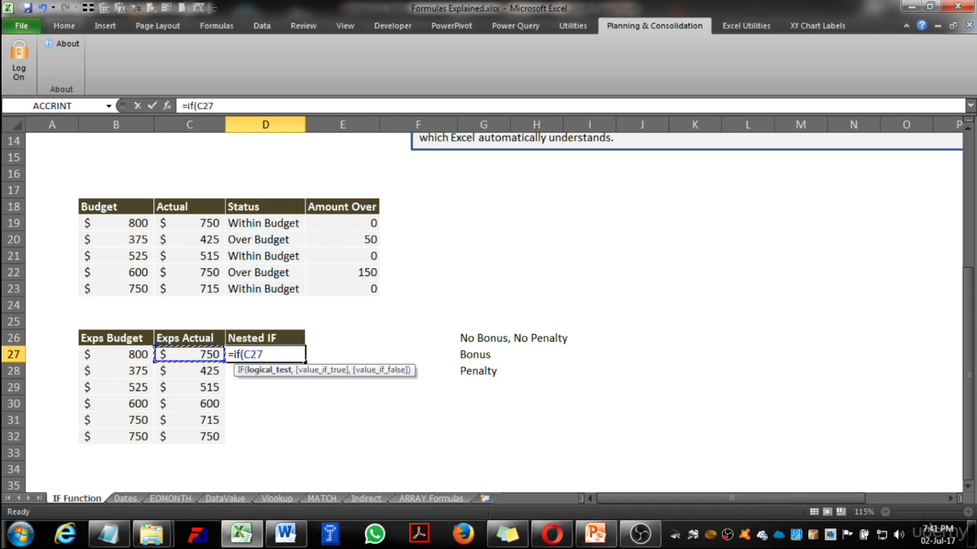
type("=")
key("Left")
type(",")
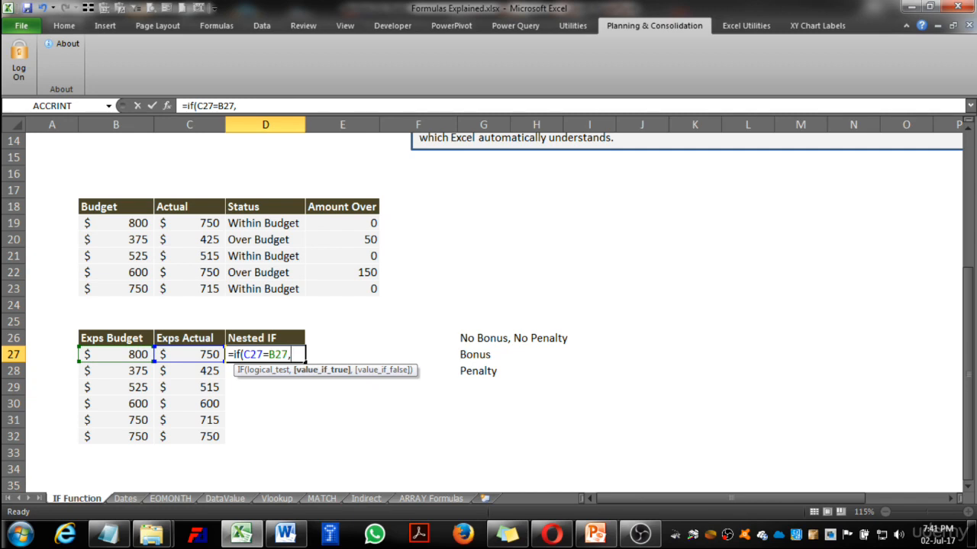
type("$G$26,")
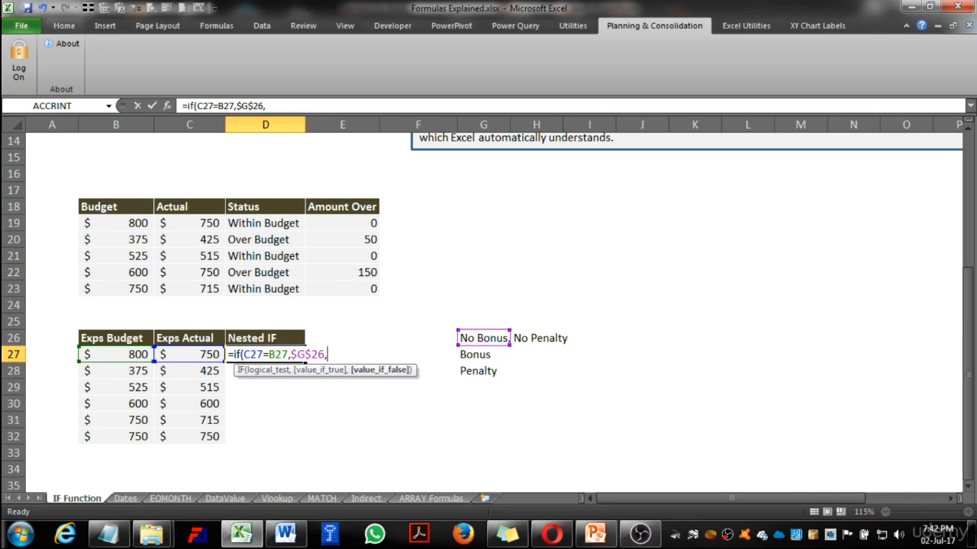
Nest a second IF as the value if false in the D27 formula, testing C27>B27.
type("if(")
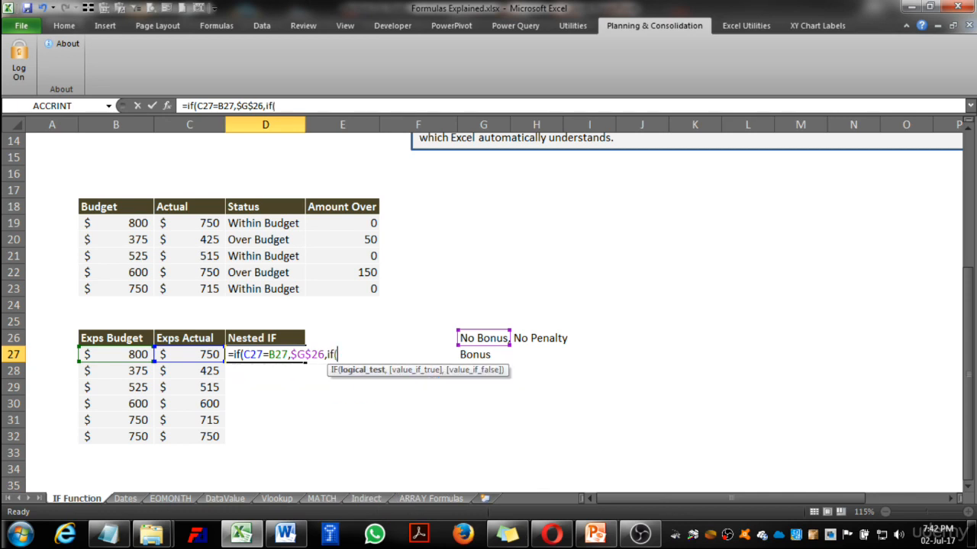
key("Left")
type(">")
key("Left")
key("Left")
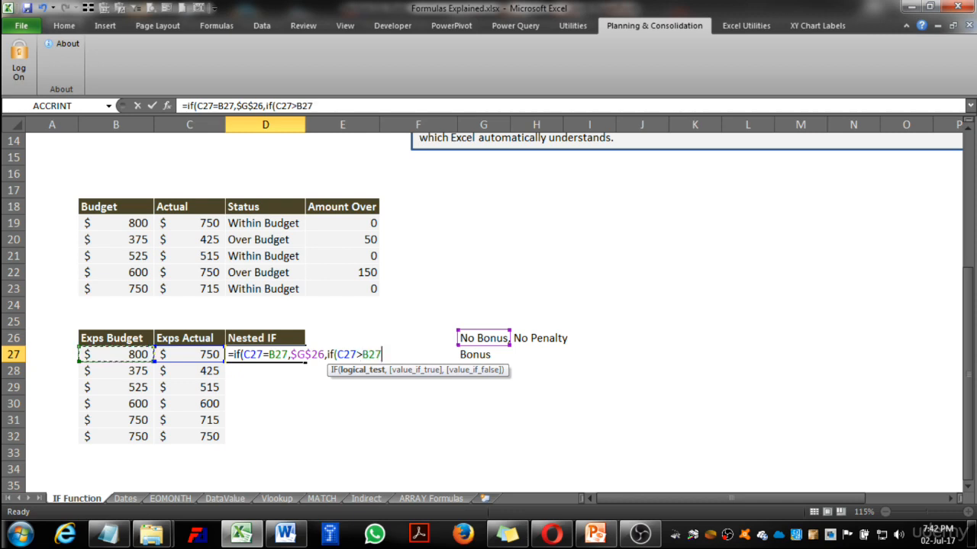
type(",")
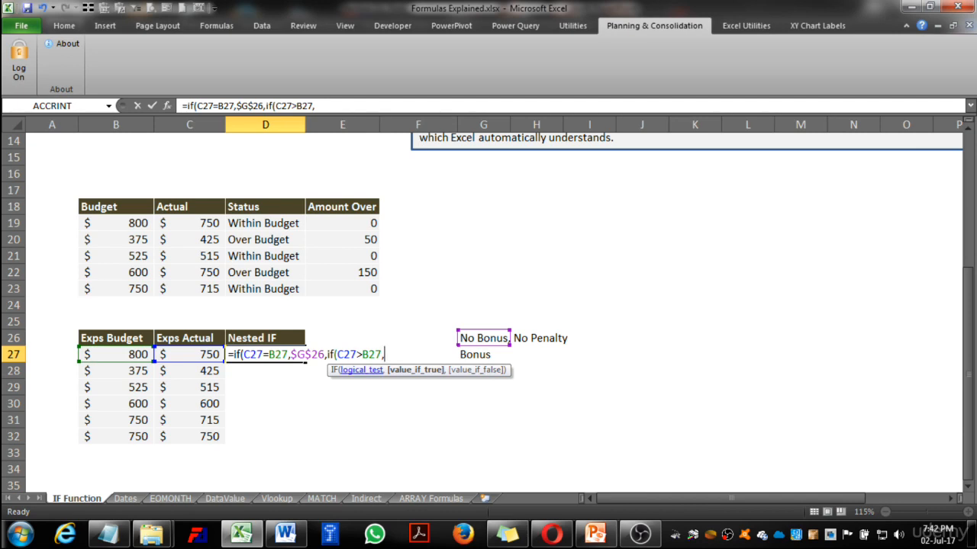
Set the Penalty cell, as absolute reference $G$28, as the nested IF's value if true.
left_click_drag(488, 371, 475, 398)
left_click(483, 372)
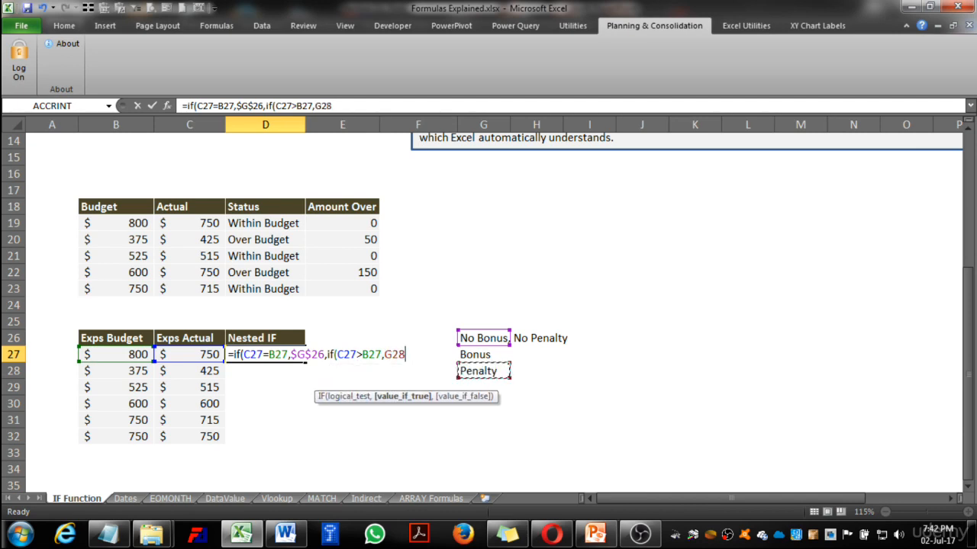
key("F4")
type(",")
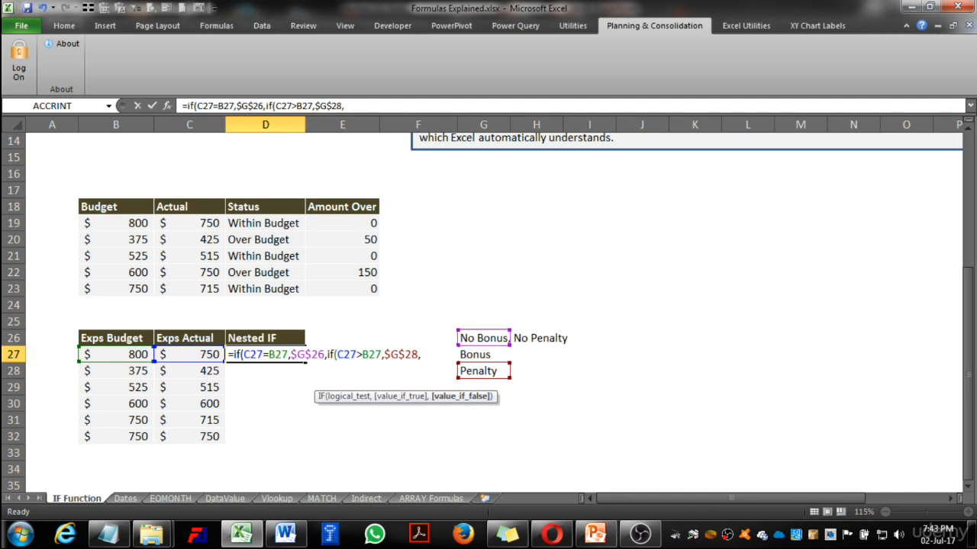
Set the Bonus cell, as absolute reference $G$27, as the nested IF's value if false, and complete the D27 formula.
left_click(484, 354)
key("F4")
type(")")
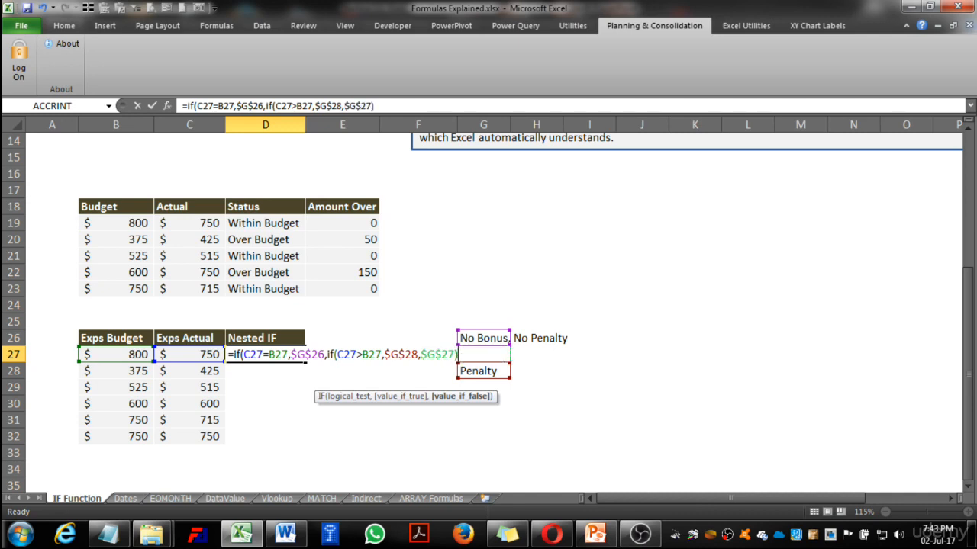
type(")")
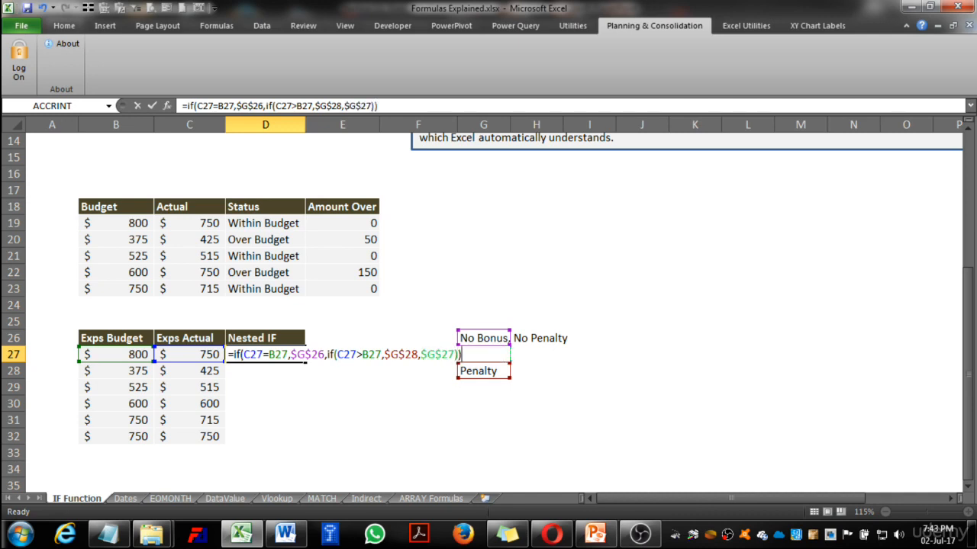
key("Return")
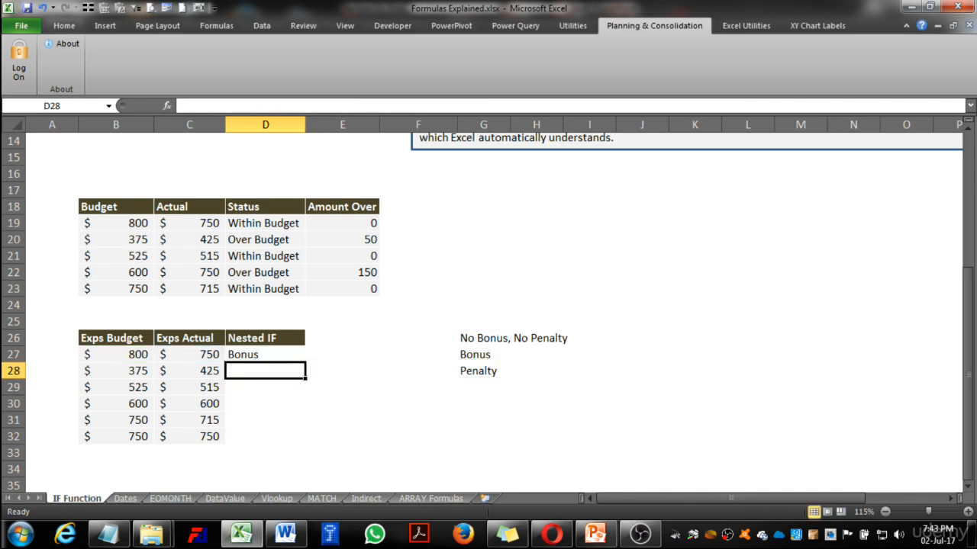
key("Up")
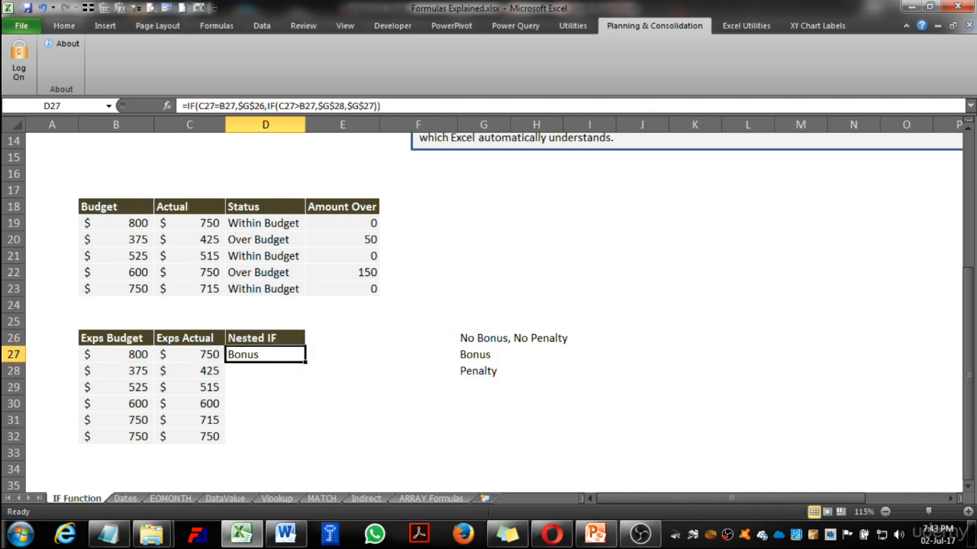
Compare the values in row 27, and copy the nested IF formula from D27 into D28:D32.
key("Left")
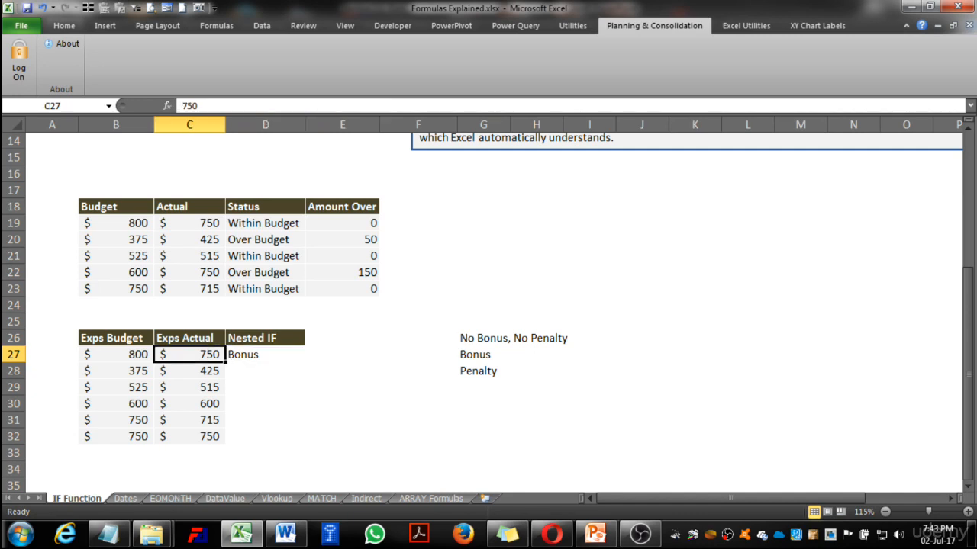
key("Left")
key("Right")
key("Right")
key("ctrl+c")
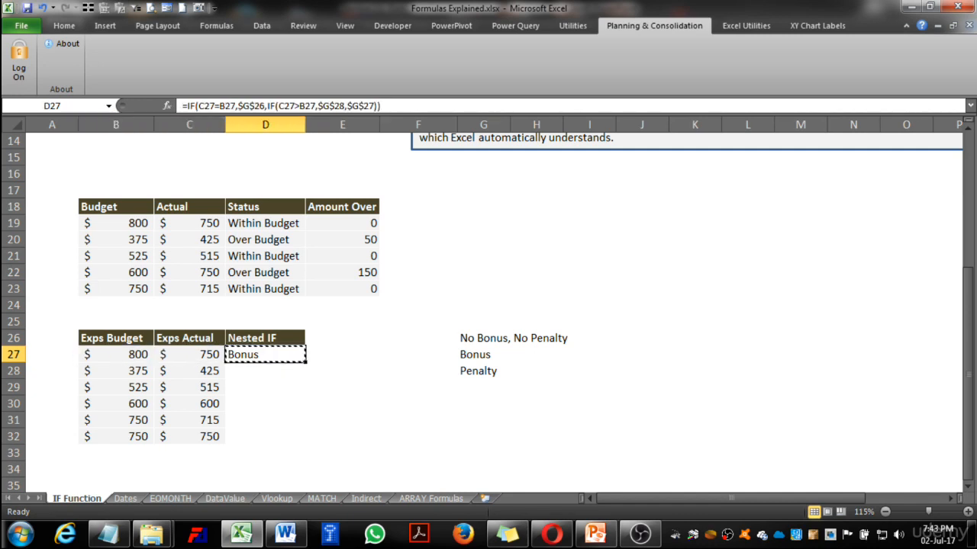
key("Down")
key("shift+Down")
key("shift+Down")
key("shift+Down")
key("shift+Down")
key("ctrl+v")
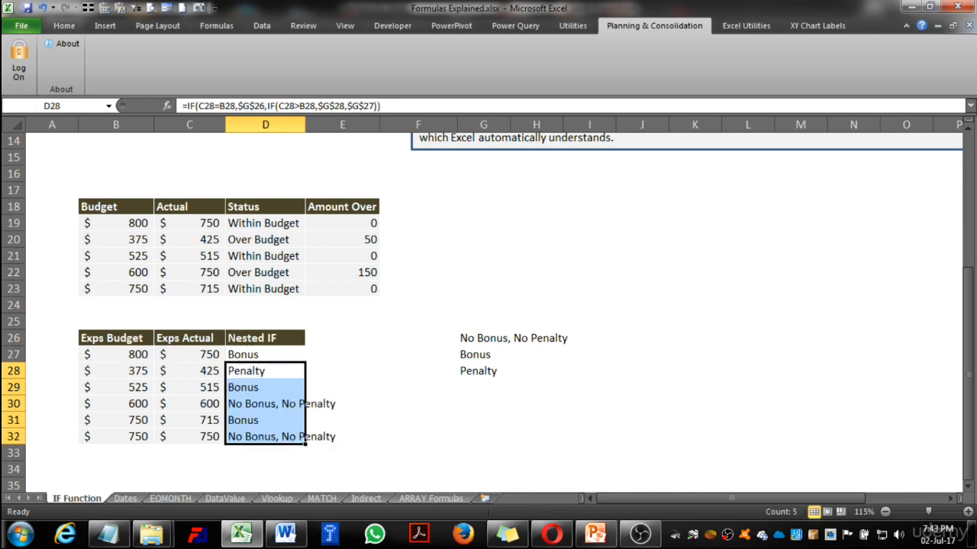
key("Down")
key("Up")
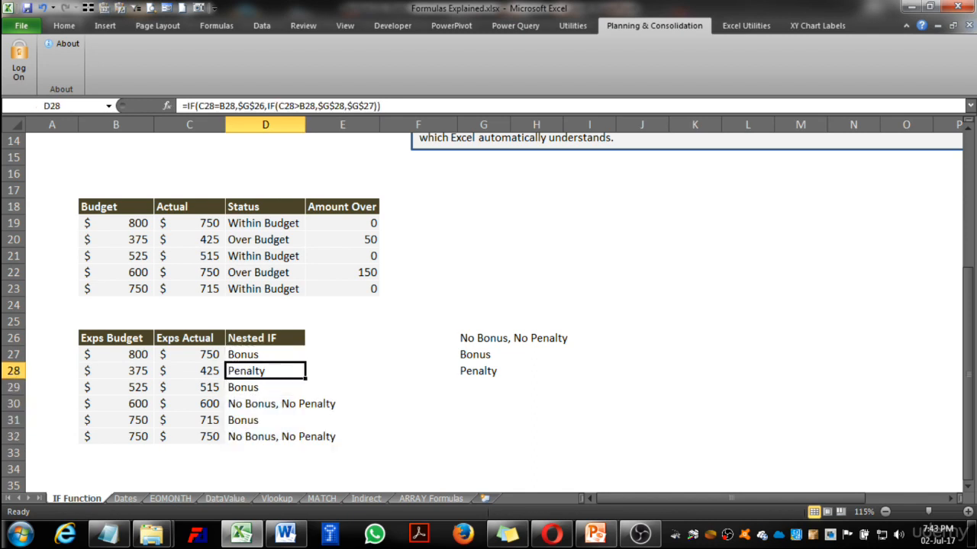
Compare the expense budget, expense actual and nested IF result in rows 28 and 29.
key("Left")
key("Left")
key("Right")
key("Right")
key("Down")
key("Left")
key("Left")
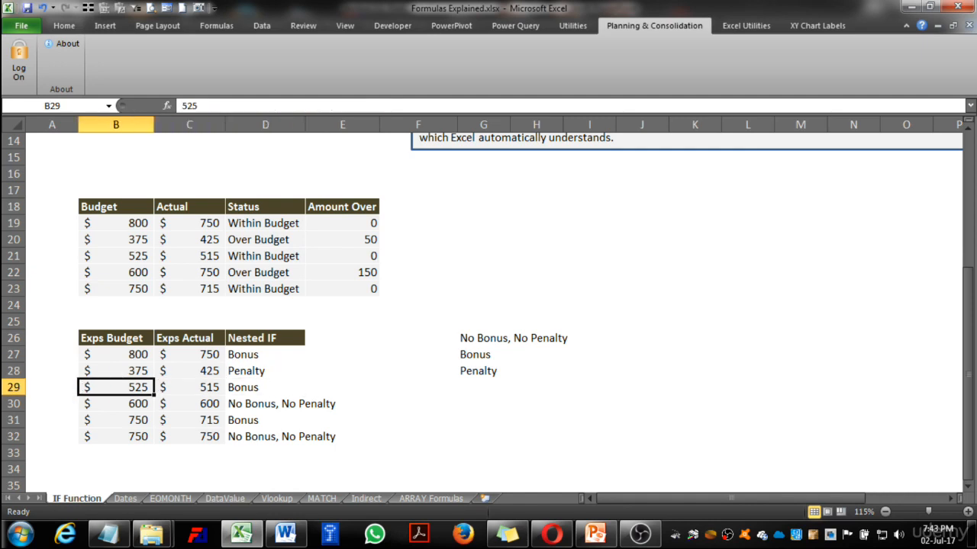
key("Right")
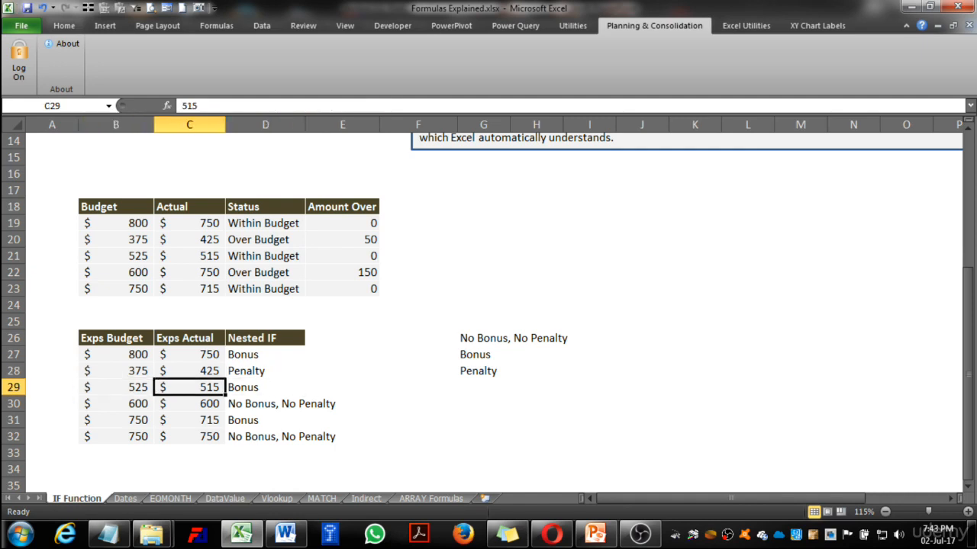
key("Left")
key("Right")
key("Right")
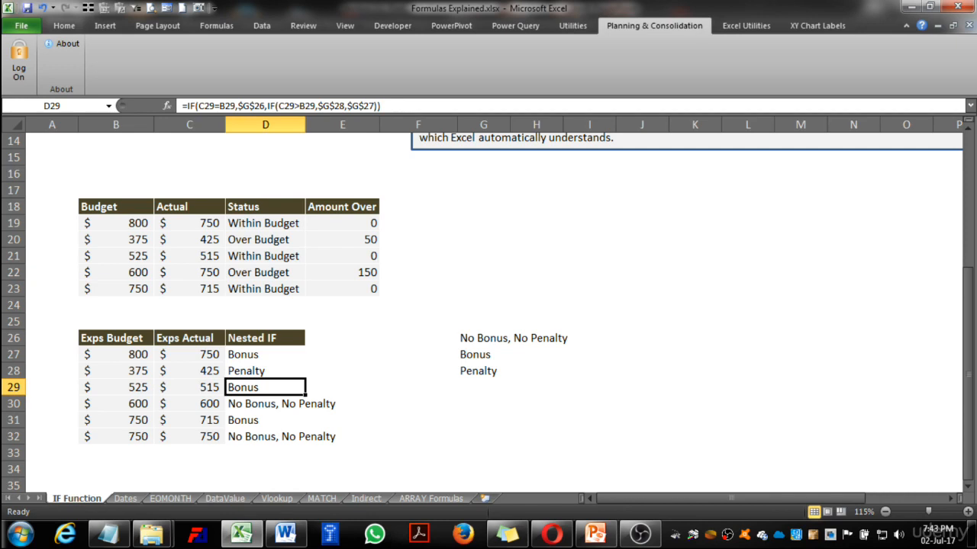
Check the nested IF results in rows 30 to 32 against their expense budgets and actuals.
key("Down")
key("Left")
key("Left")
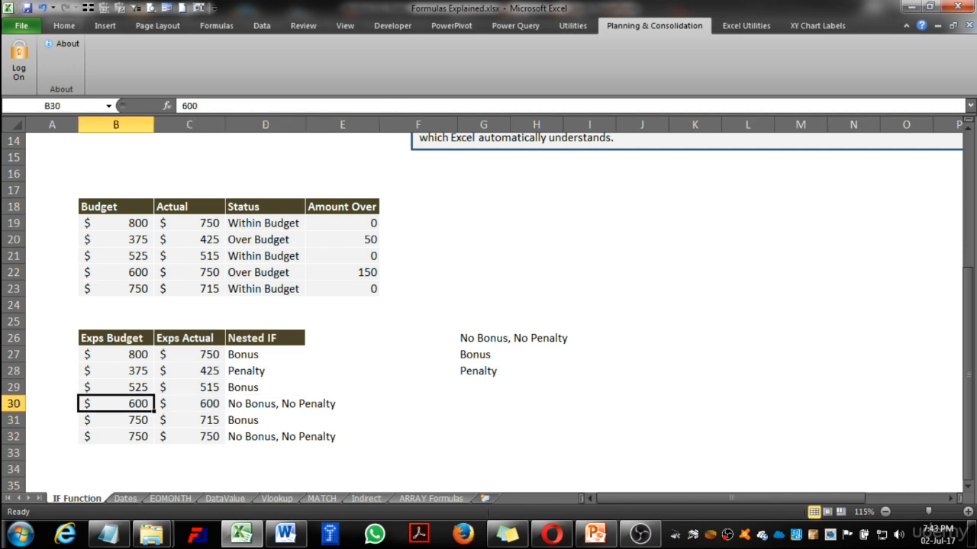
key("Right")
key("Left")
key("Right")
key("Right")
key("Down")
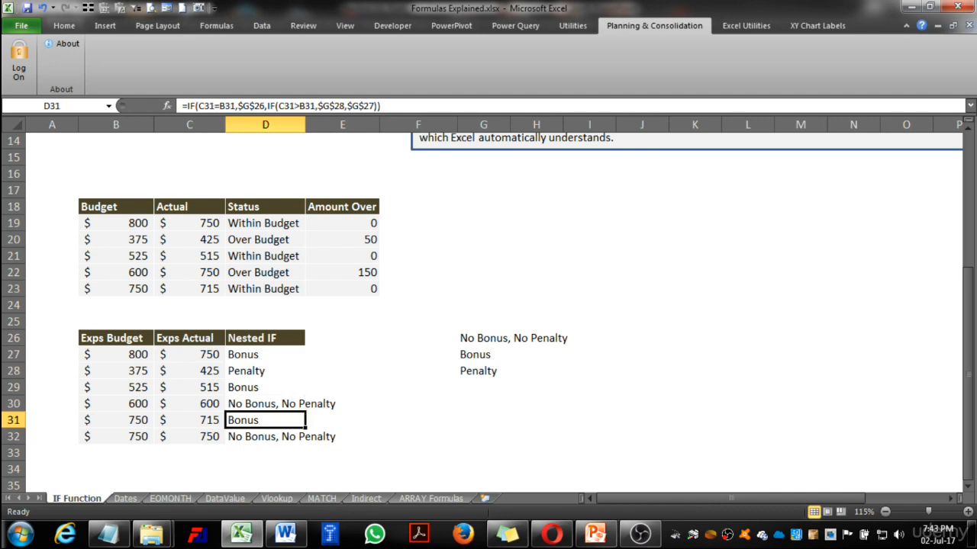
key("Down")
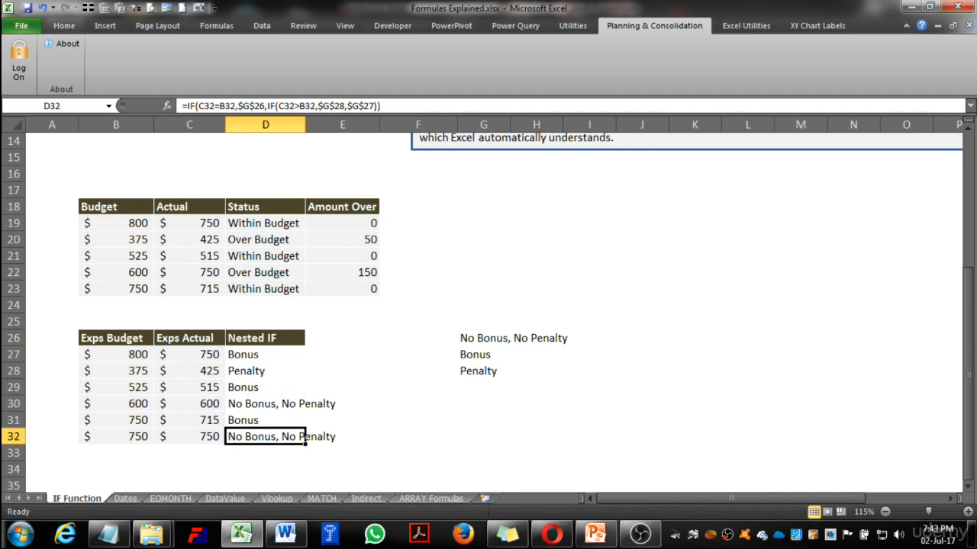
key("Left")
key("Left")
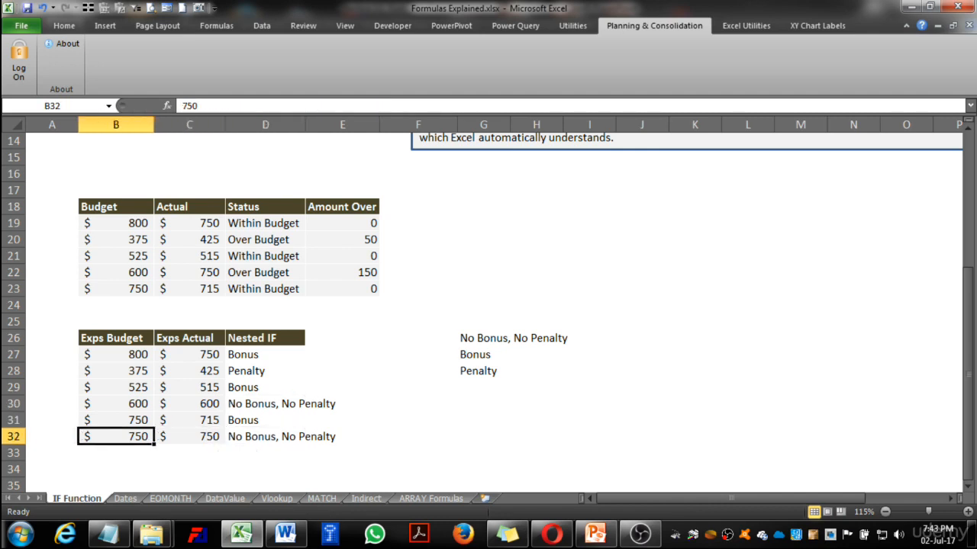
key("Right")
key("Right")
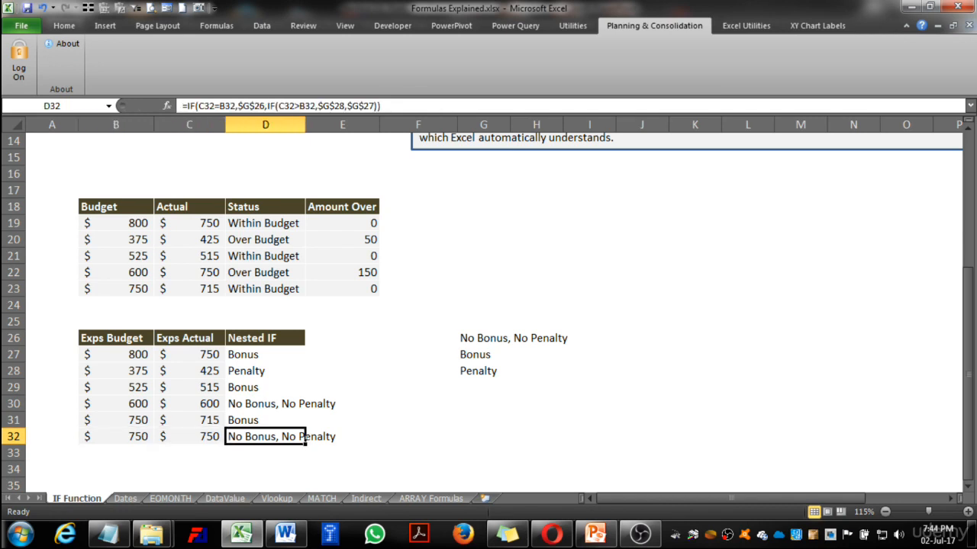